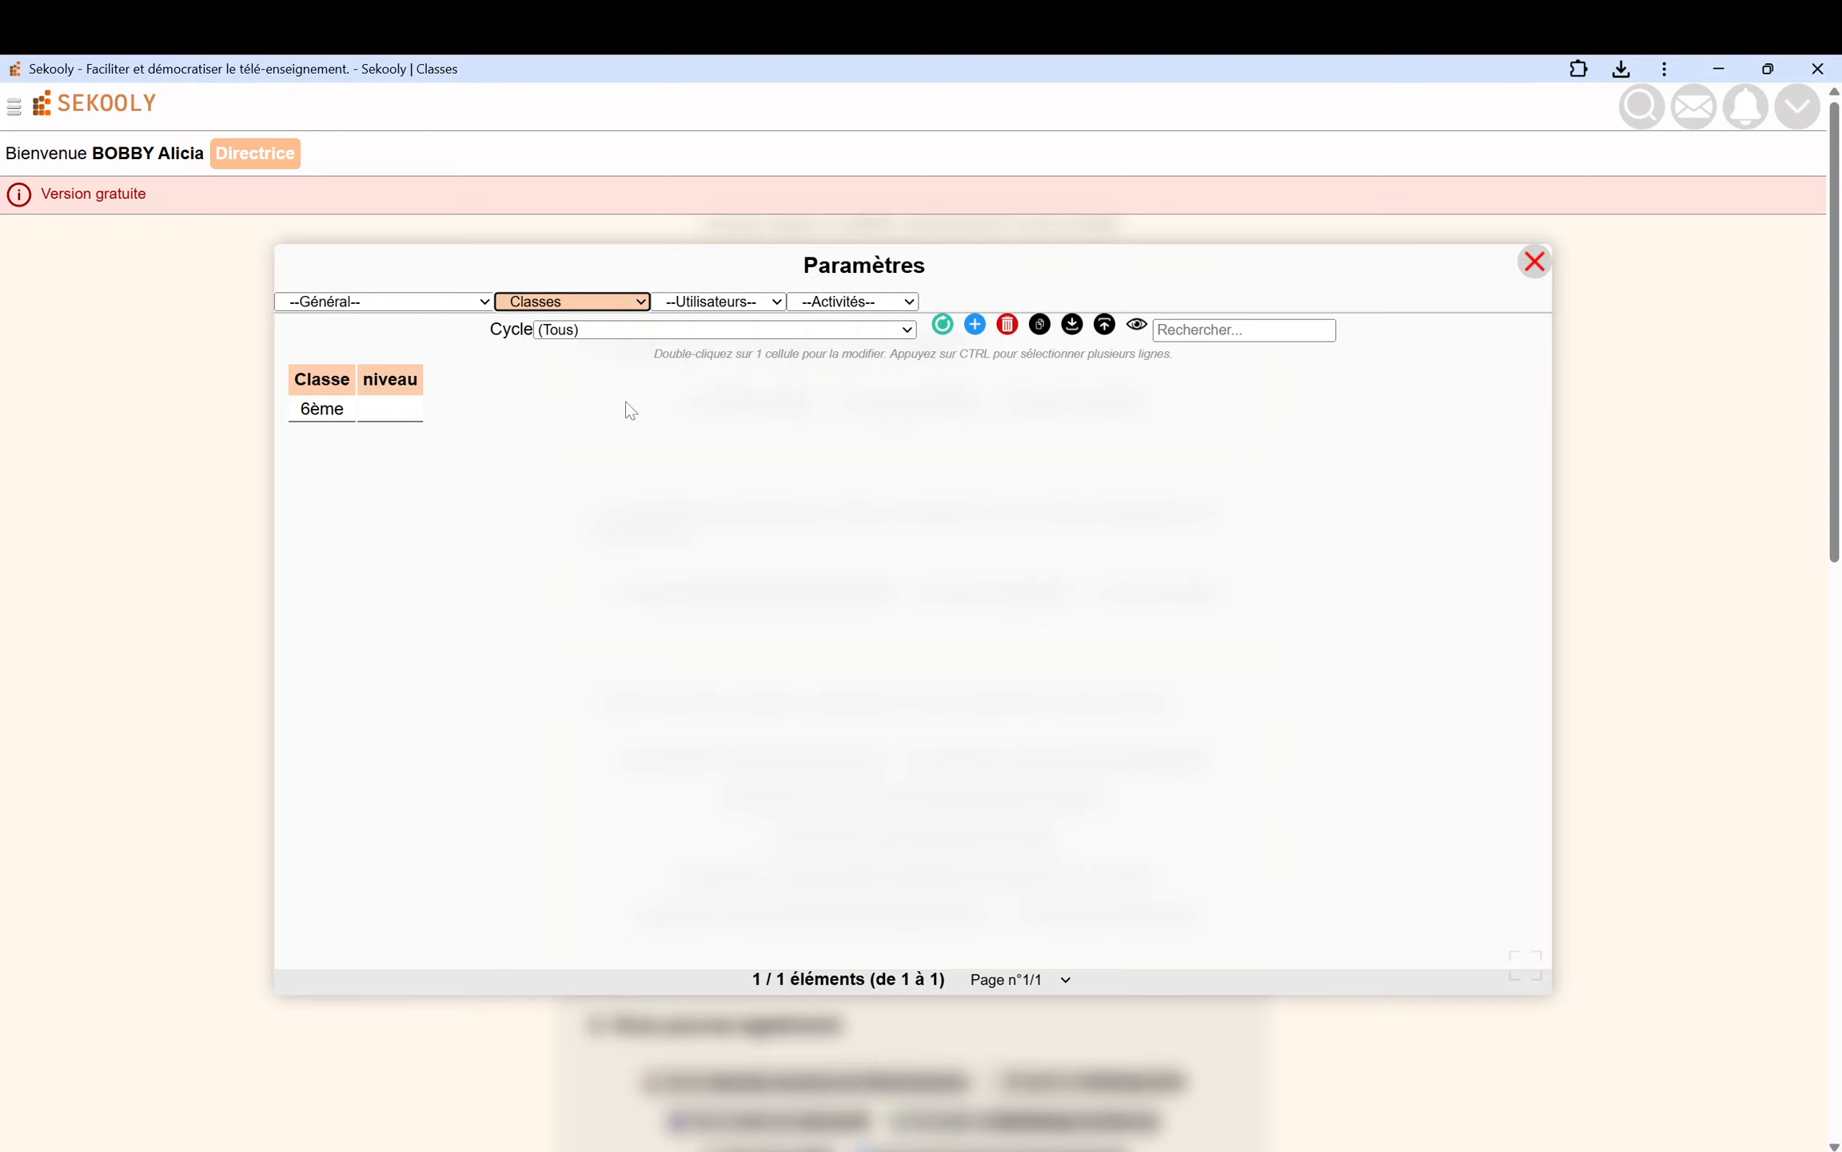
Open the Matieres settings table and set its download to En-têtes, expanding the advance selection of subjects per class.
click(552, 303)
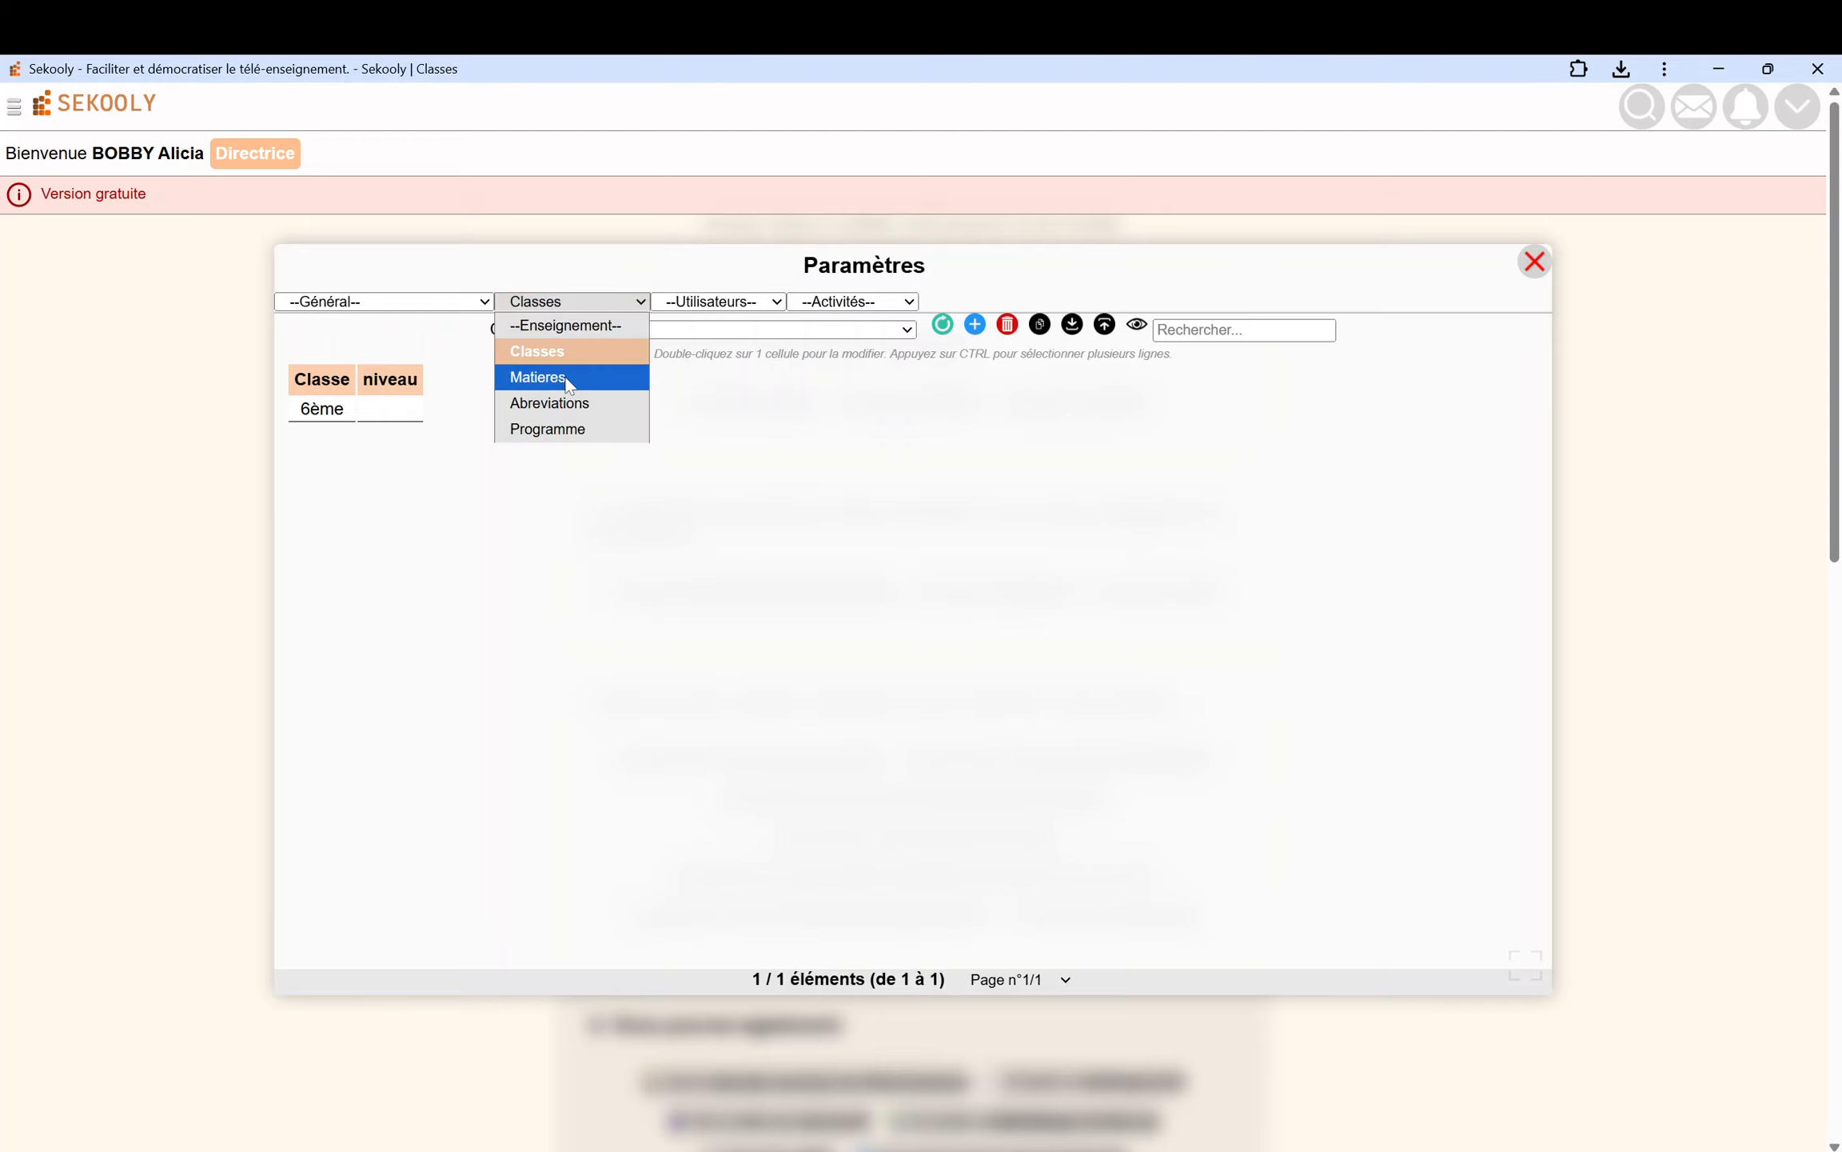
click(569, 378)
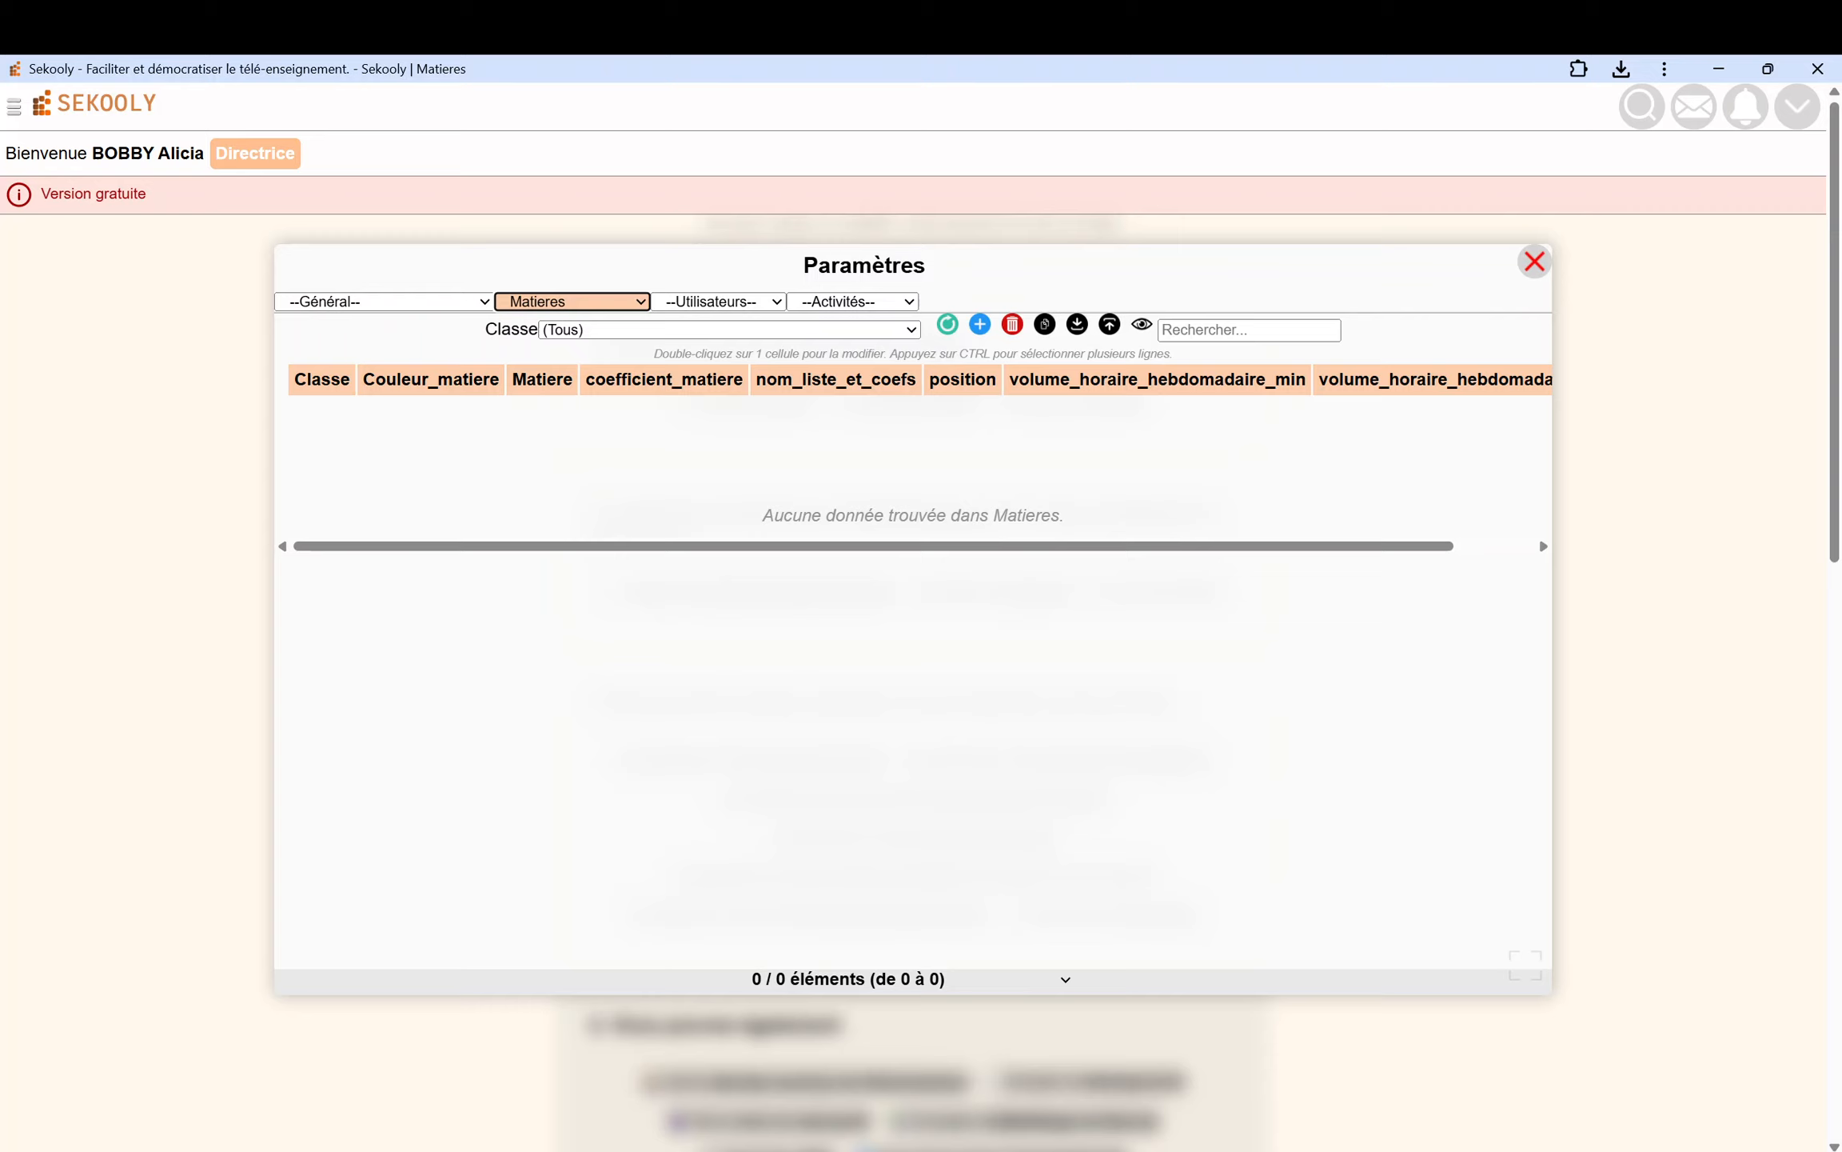
click(1077, 332)
click(883, 622)
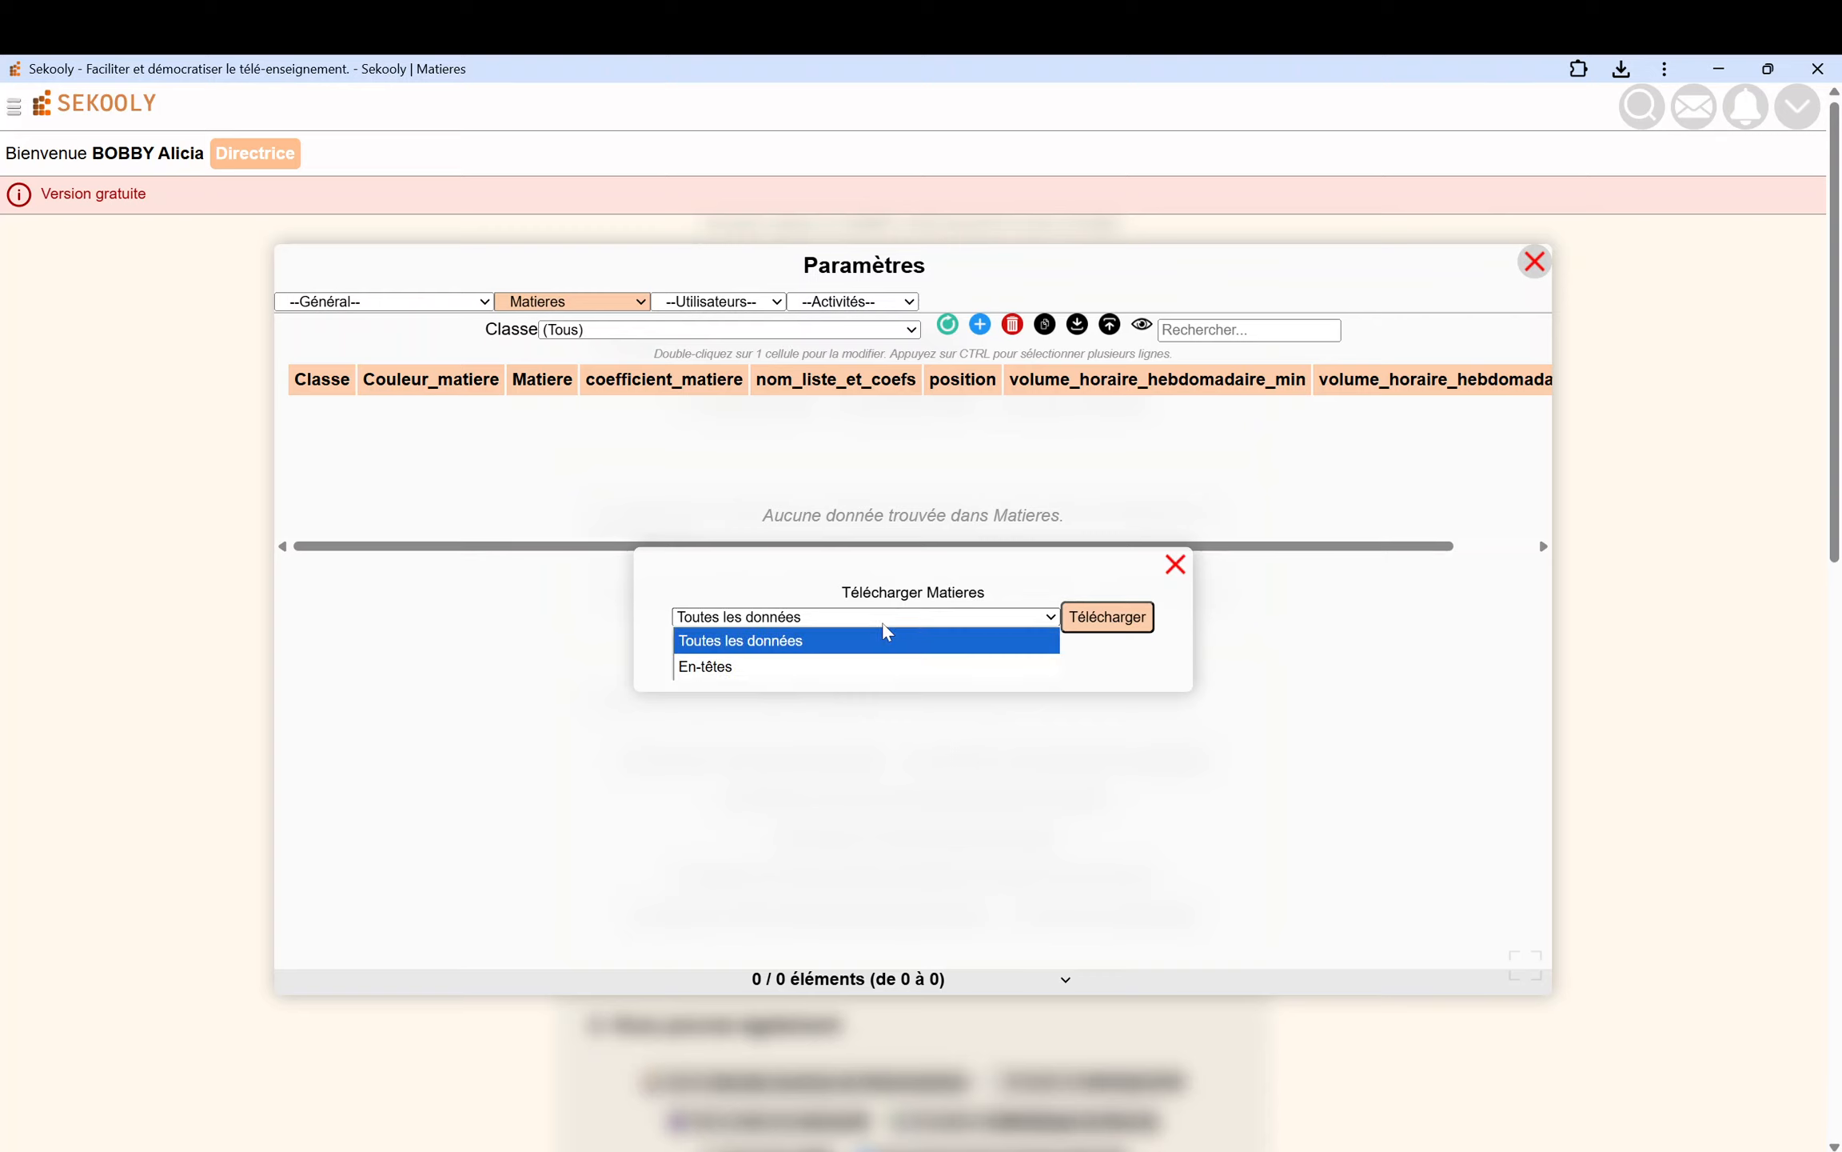
click(886, 667)
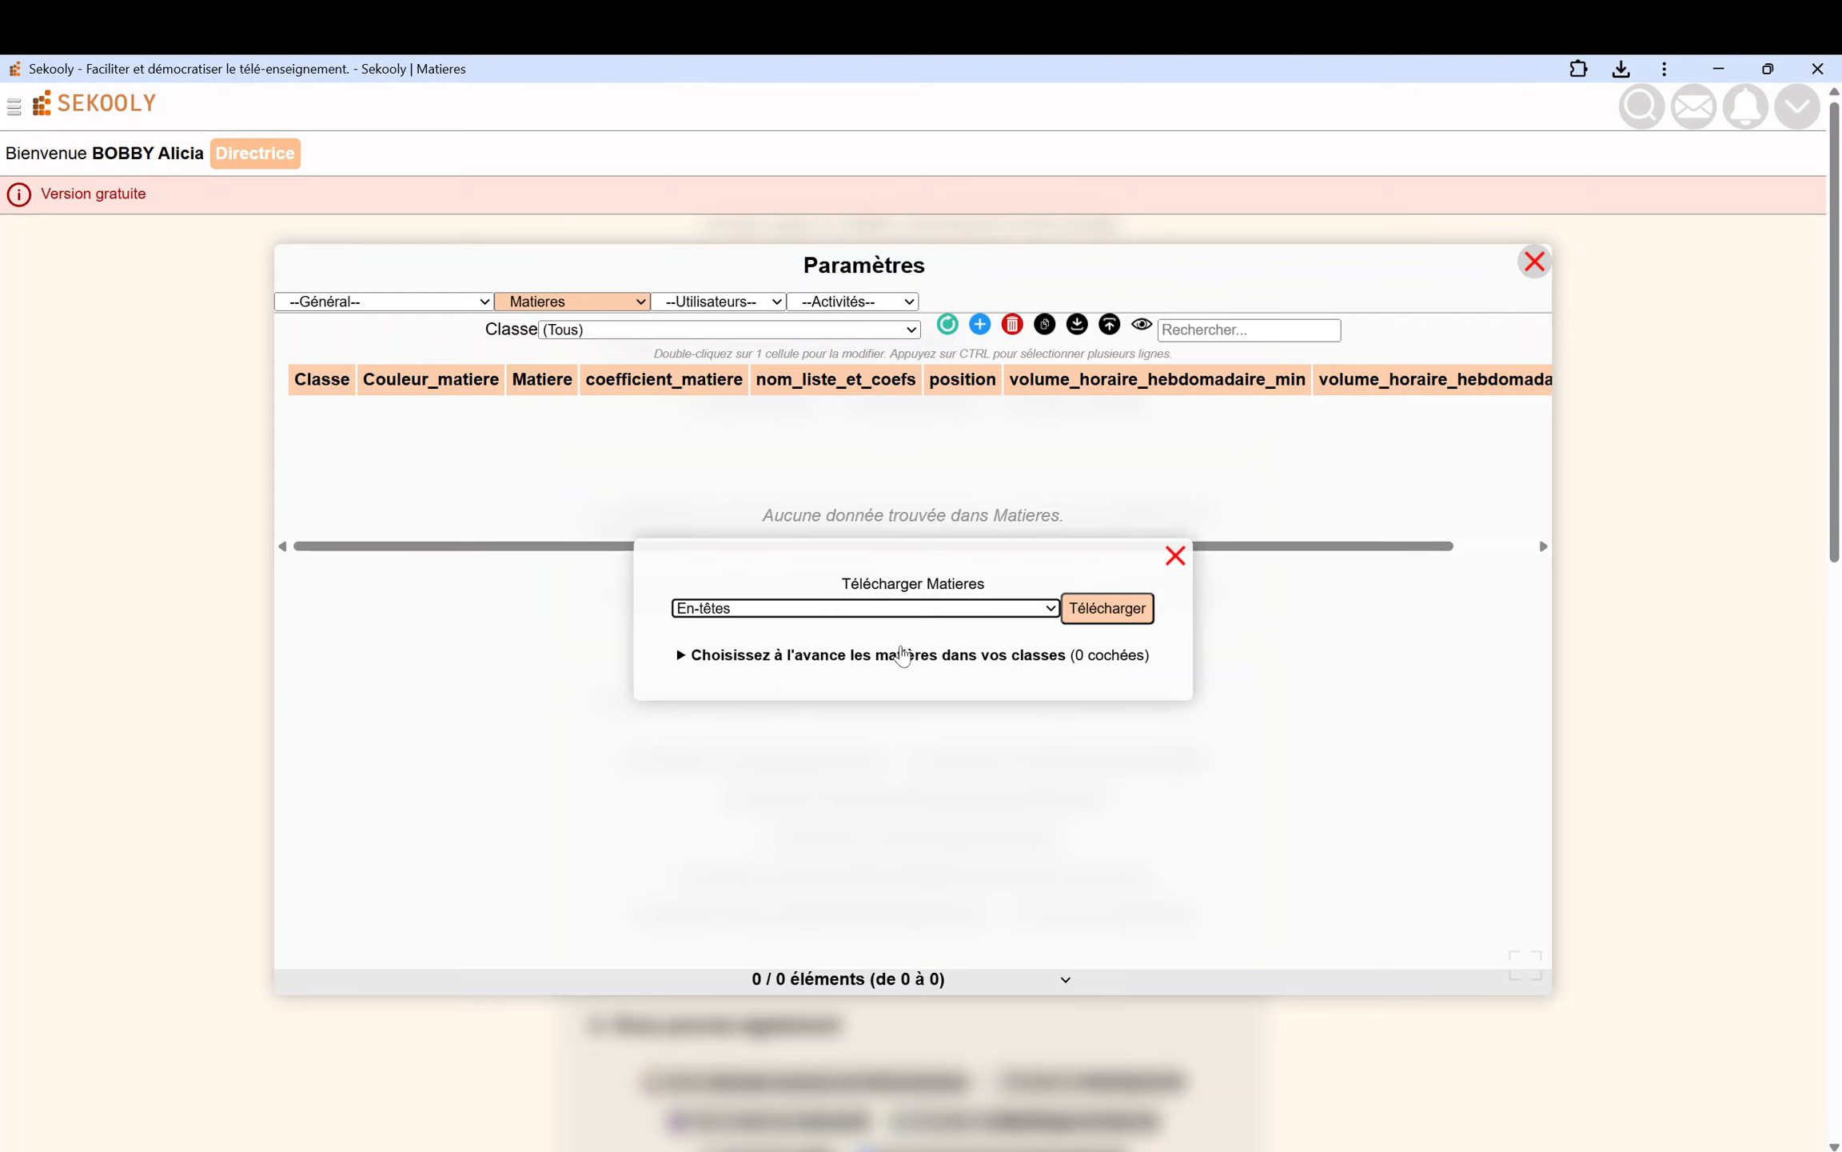
click(877, 659)
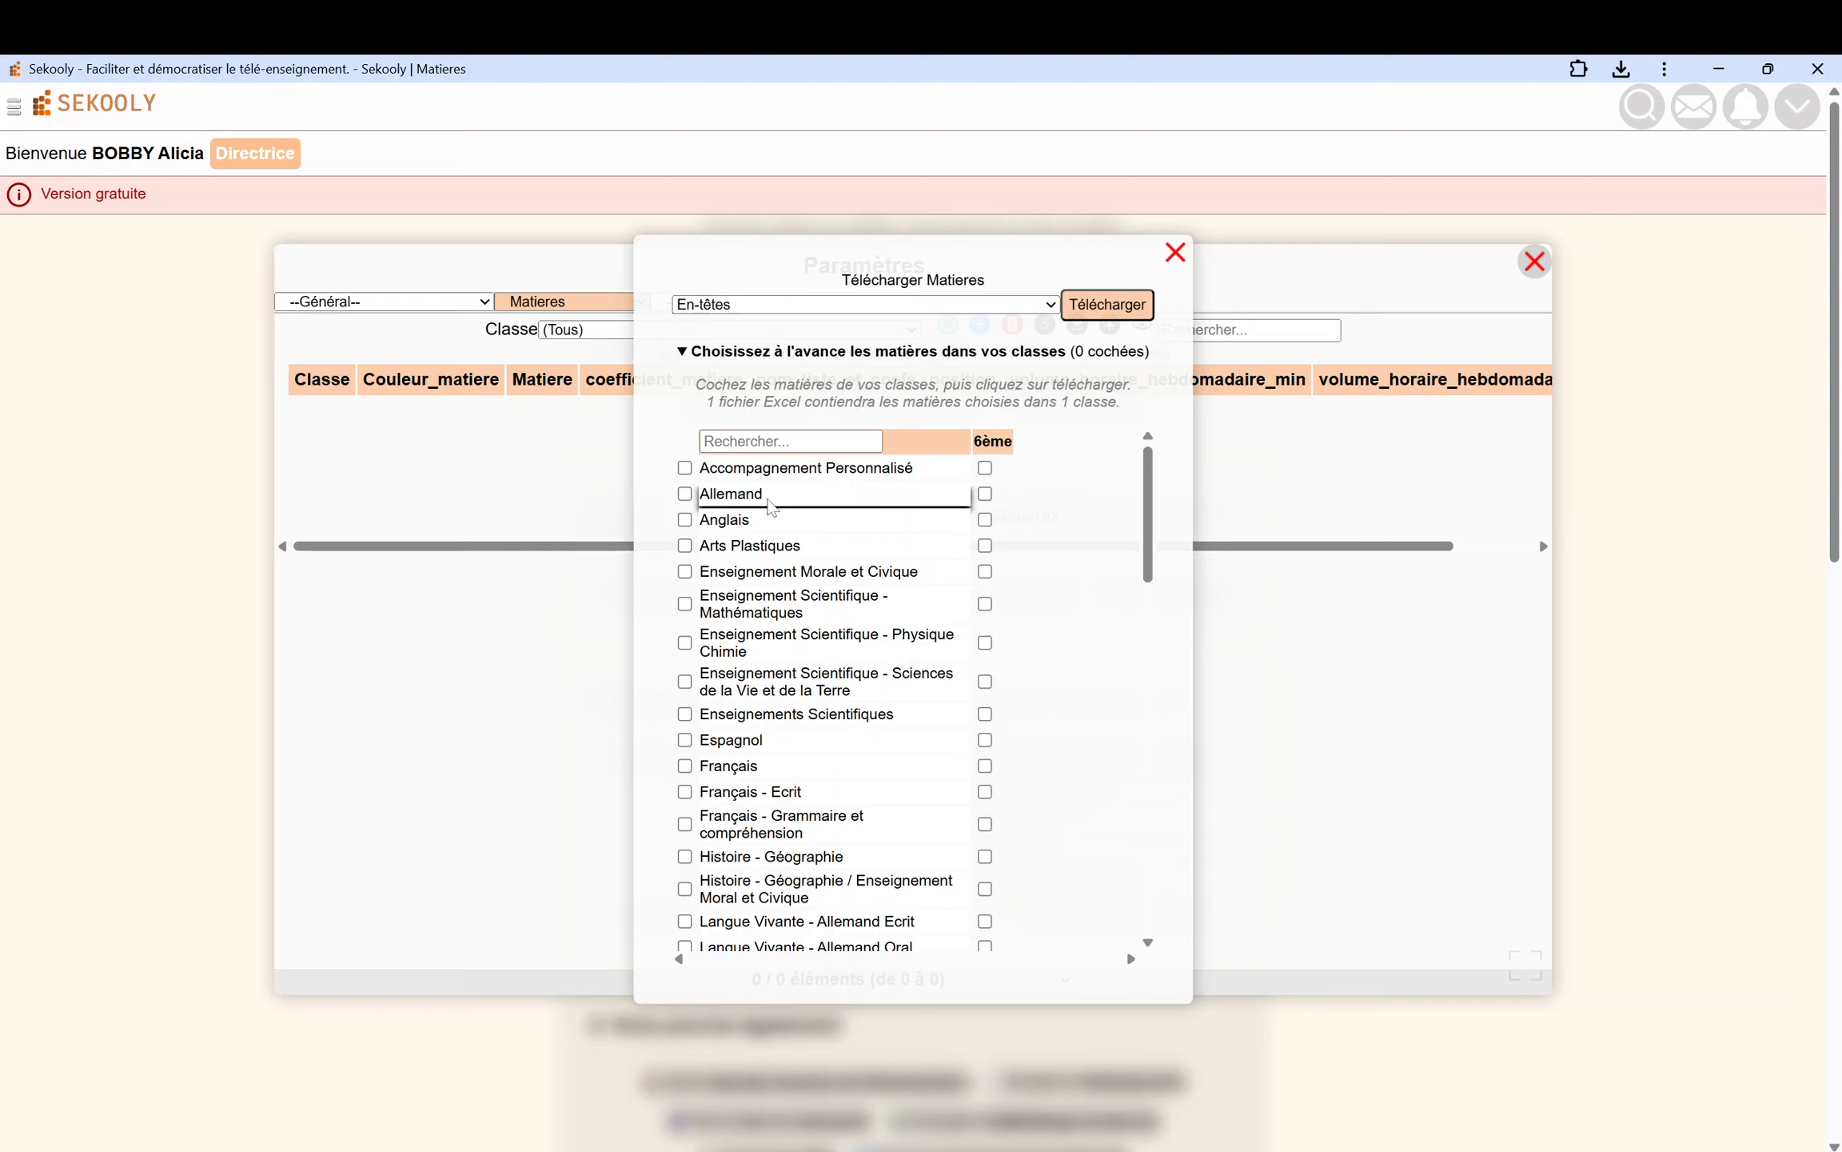
Select Allemand, Anglais and Espagnol as subjects for the 6ème class.
scroll(771, 506, down, 1)
scroll(770, 506, down, 1)
scroll(814, 528, up, 3)
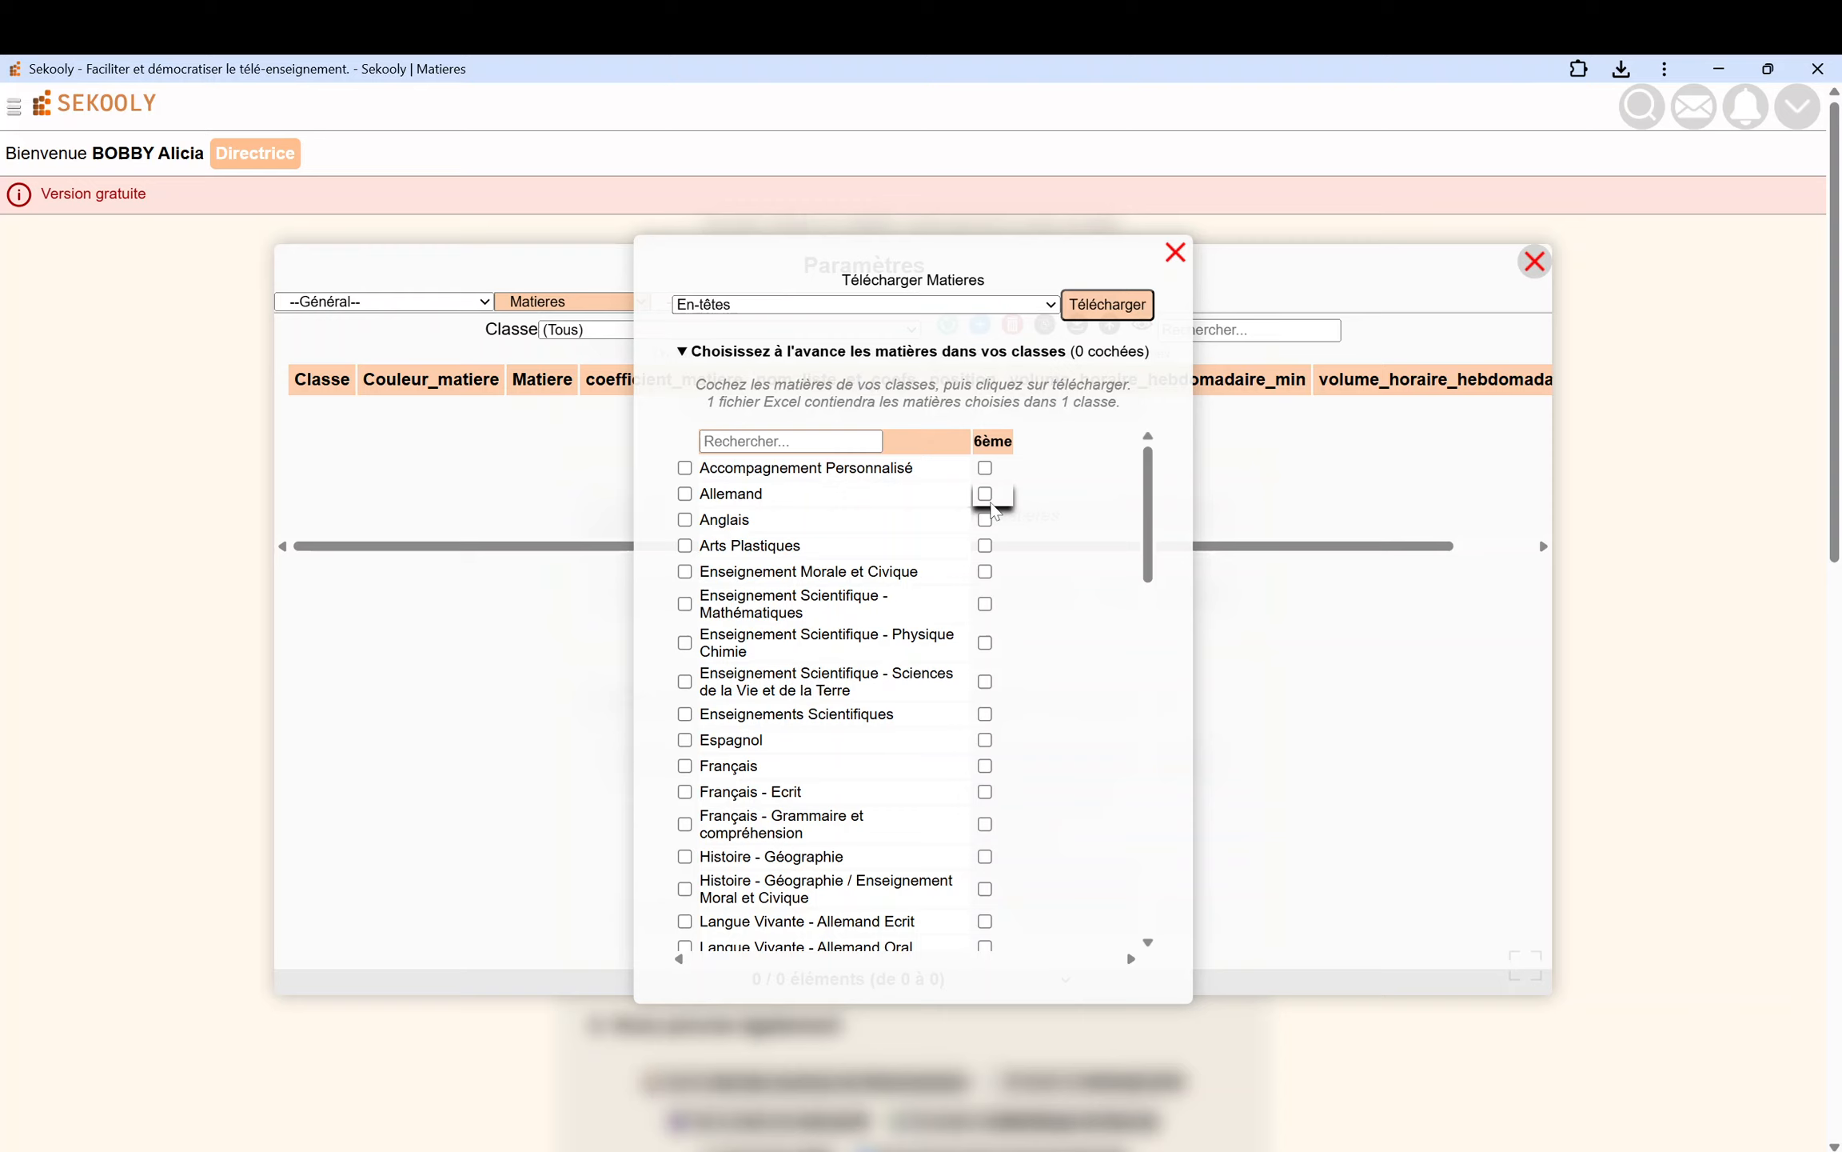
click(985, 493)
click(986, 520)
click(985, 741)
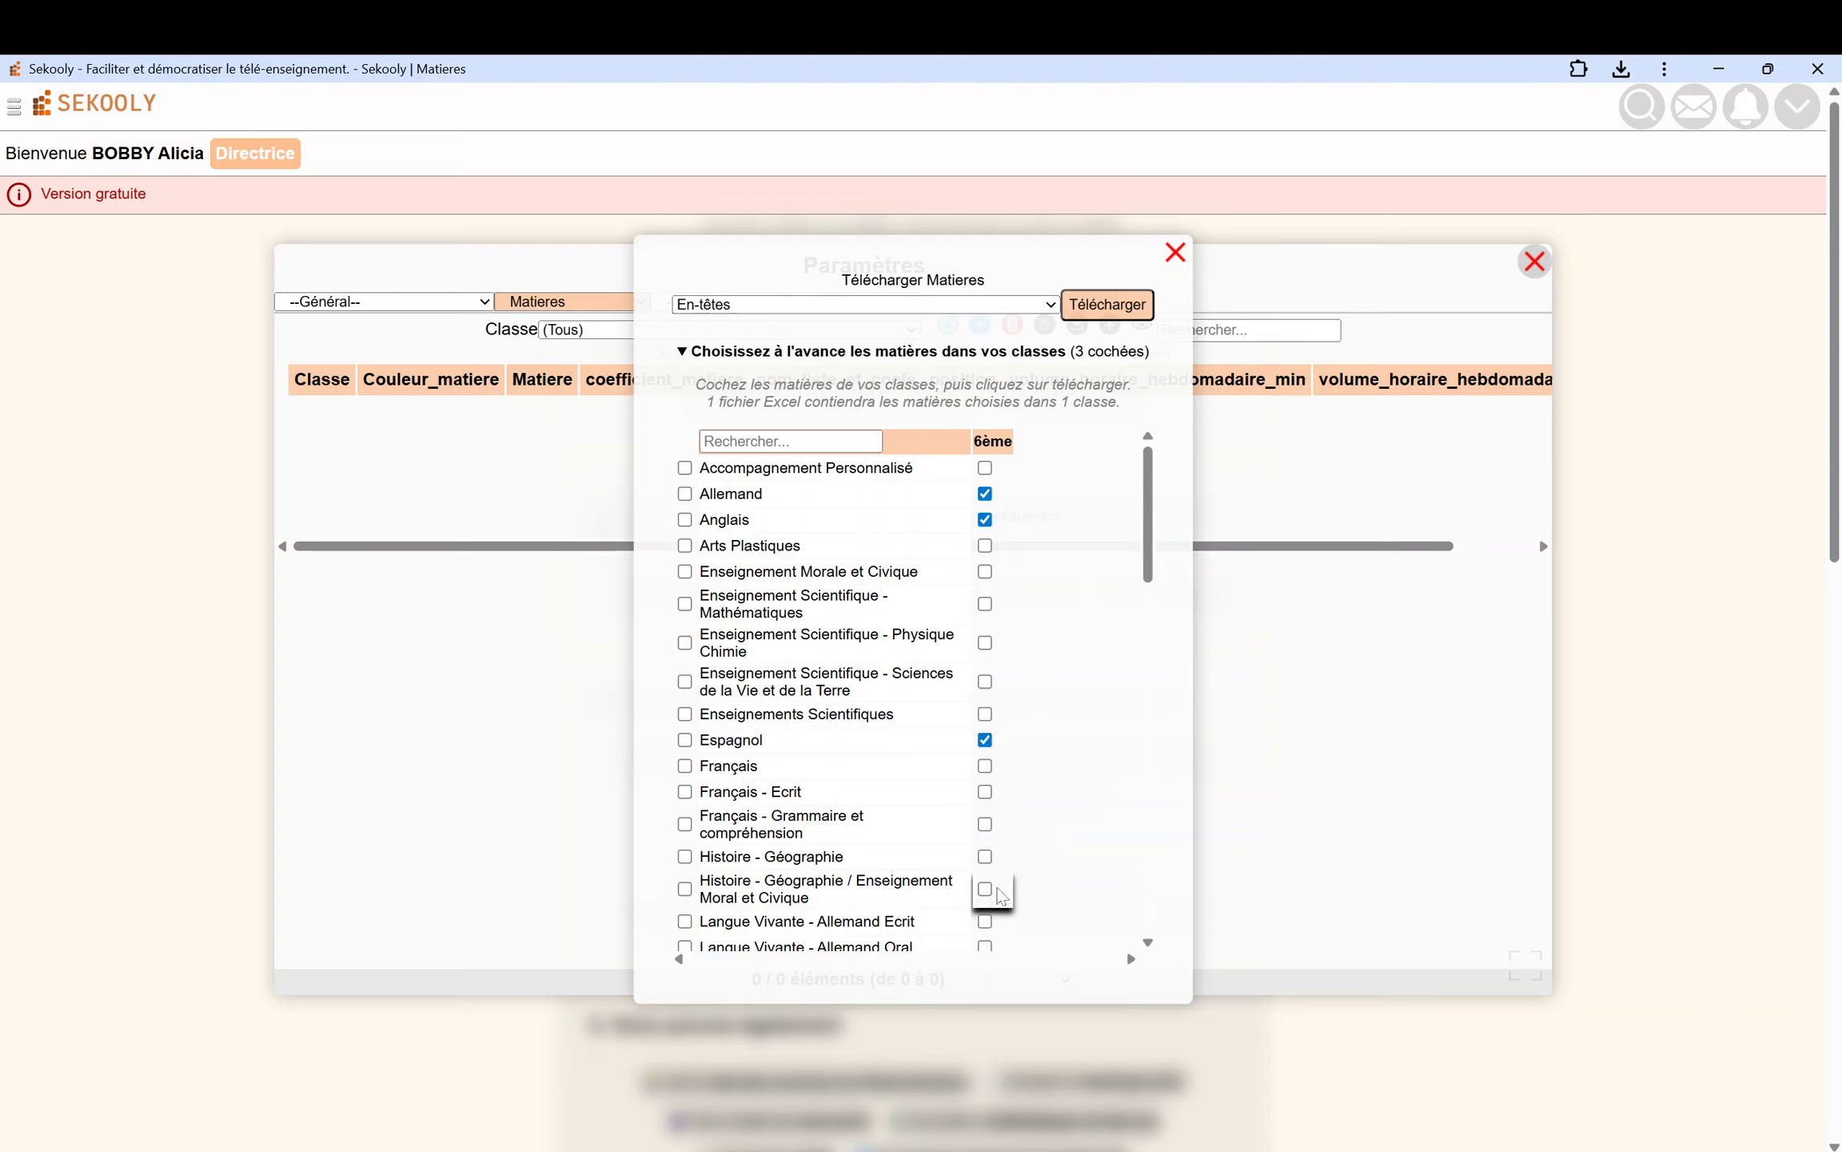
Filter the subject list by "math" and select Mathématiques for the 6ème class.
click(808, 441)
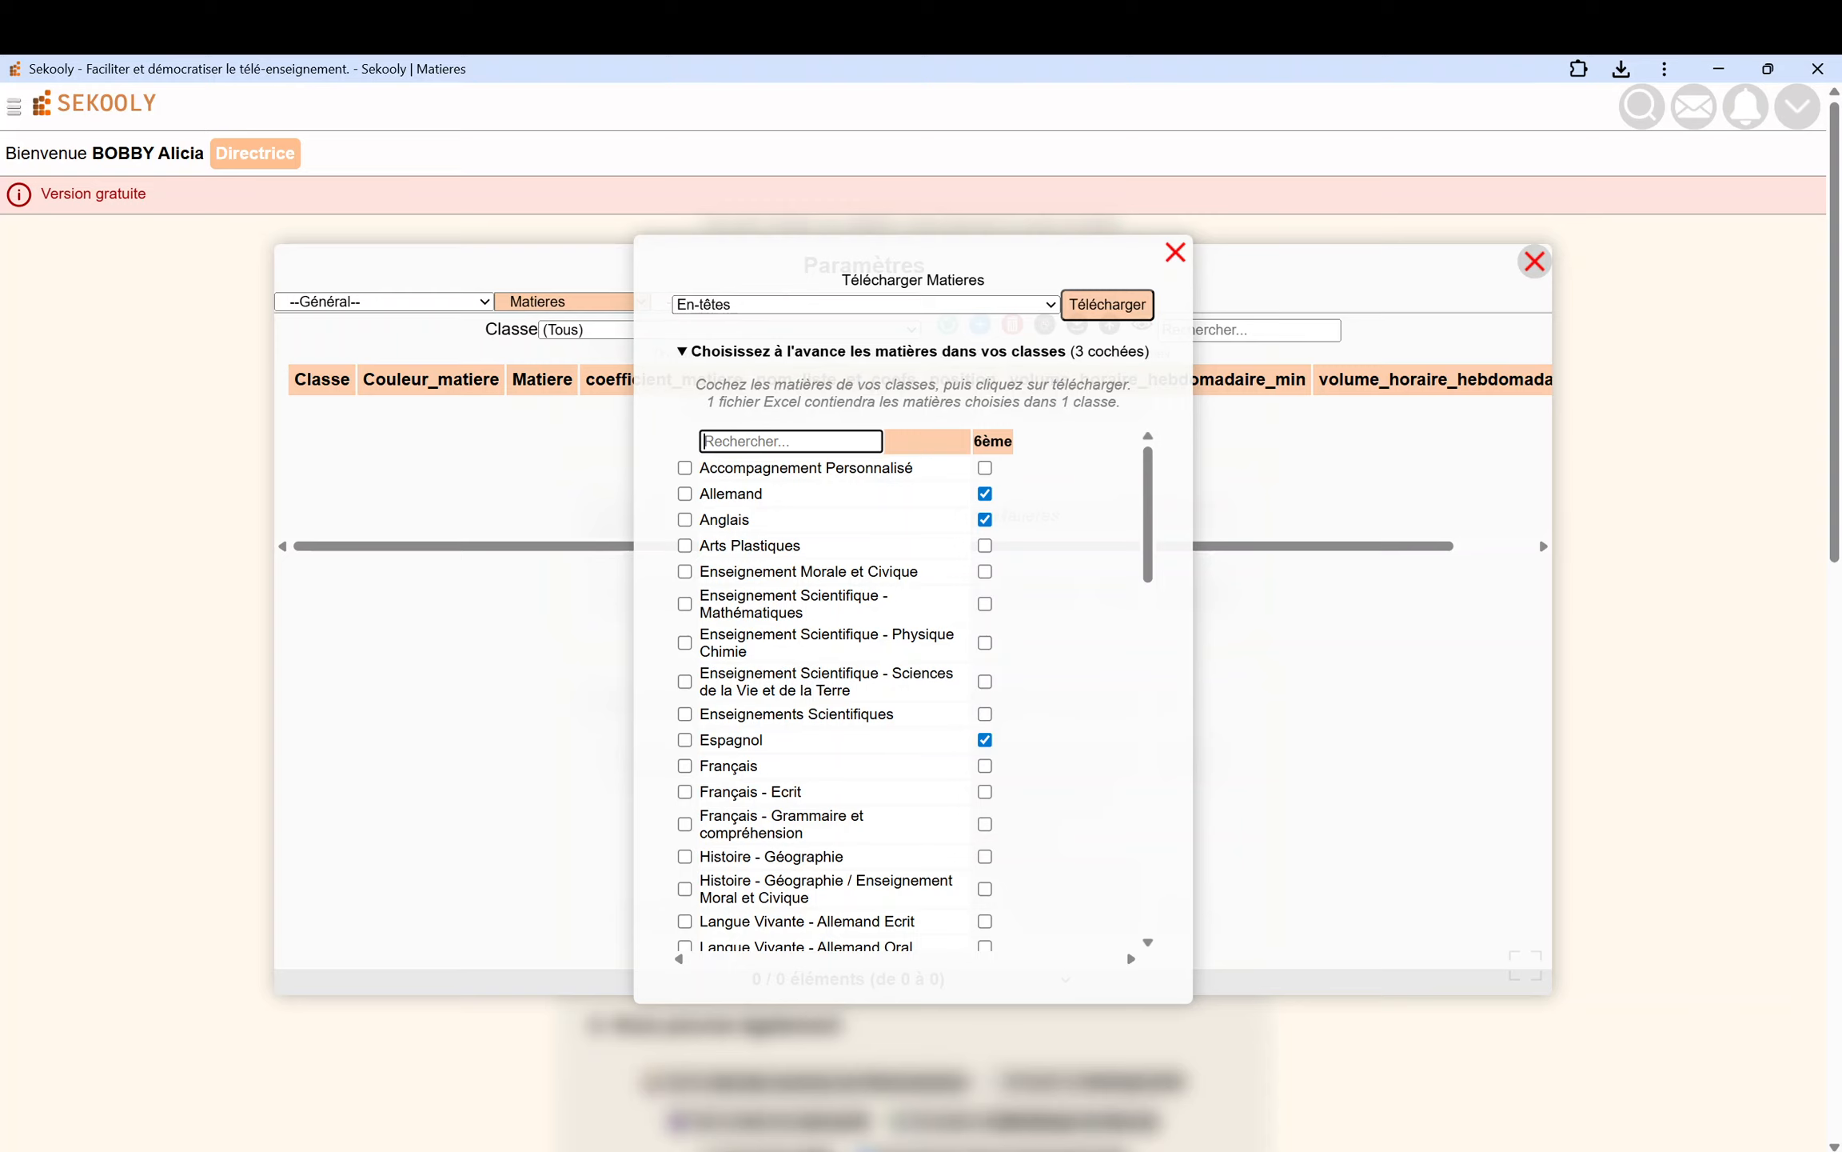
text(math)
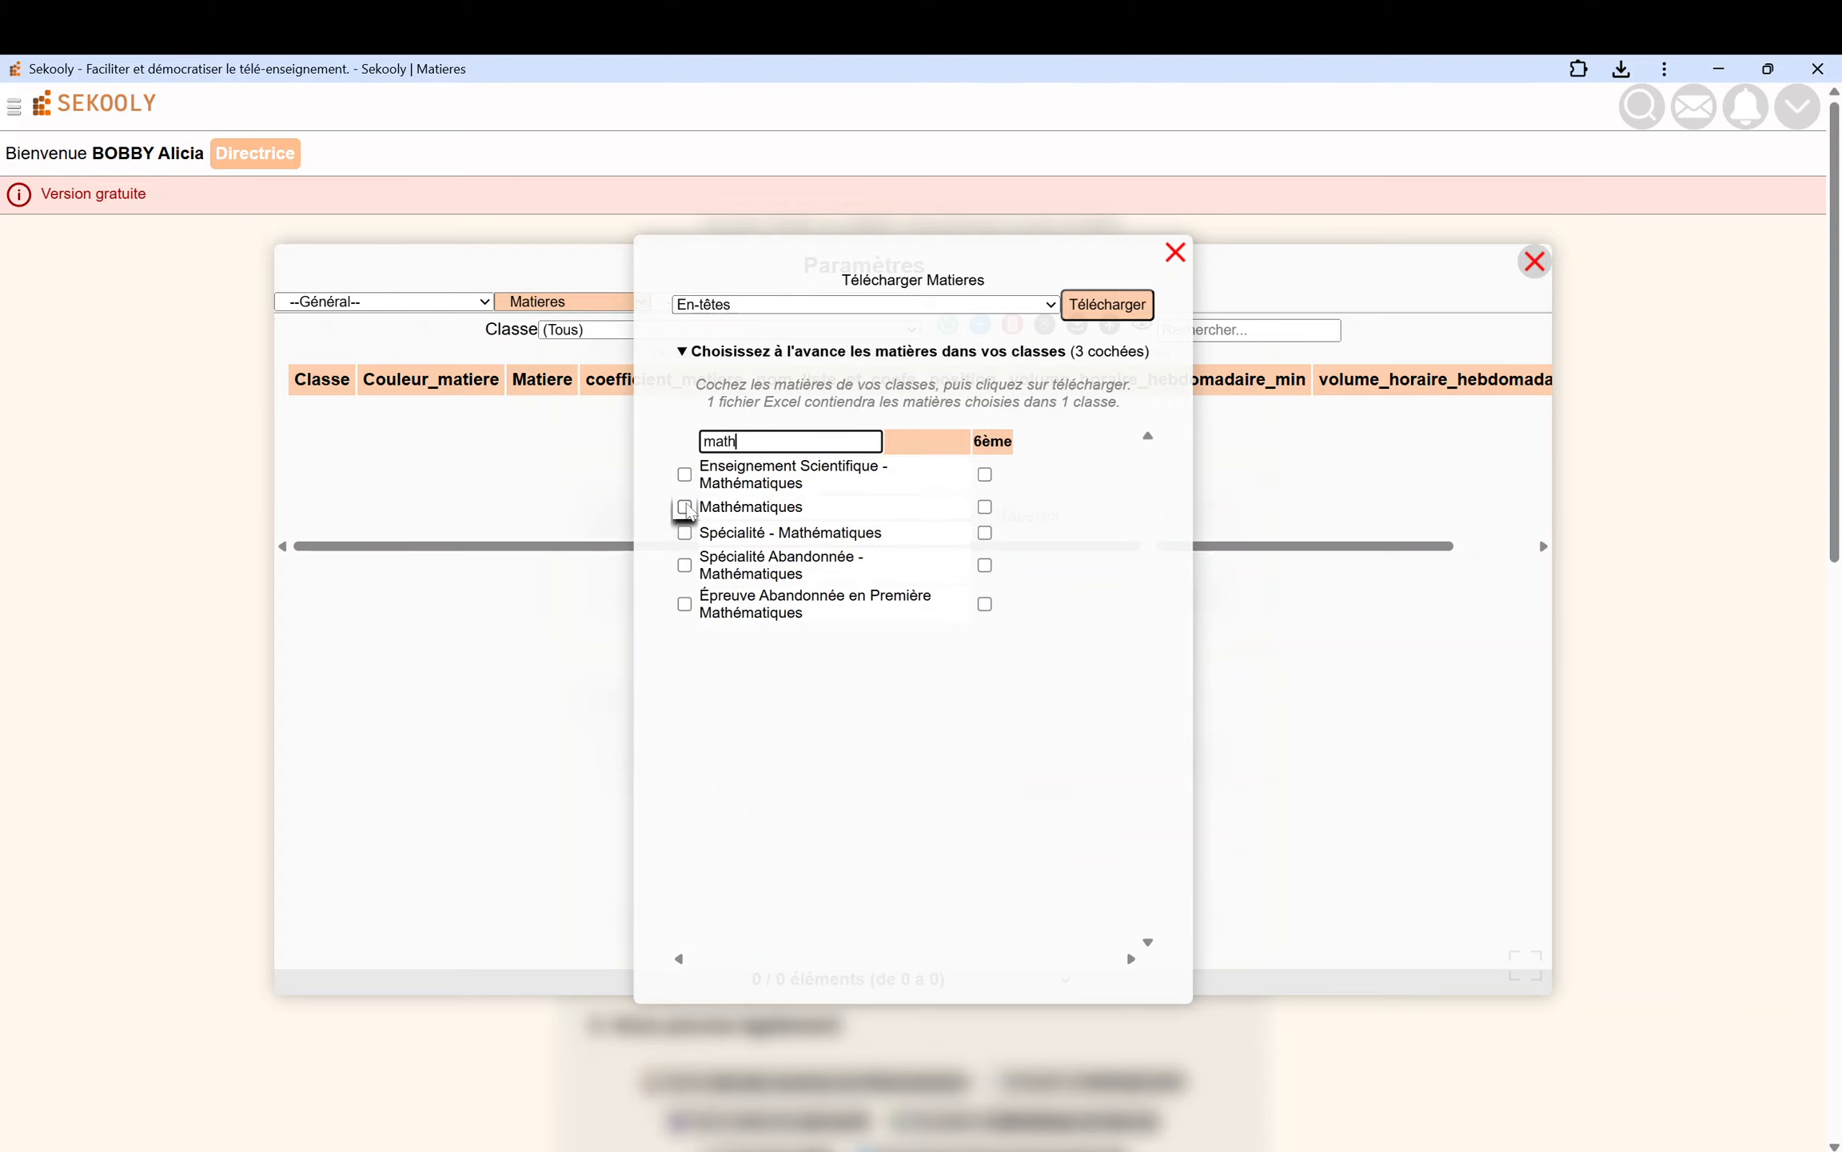
click(685, 507)
Filter the subject list by "sciences de" and select Sciences de la Vie et de la Terre for 6ème.
double_click(720, 442)
text(science)
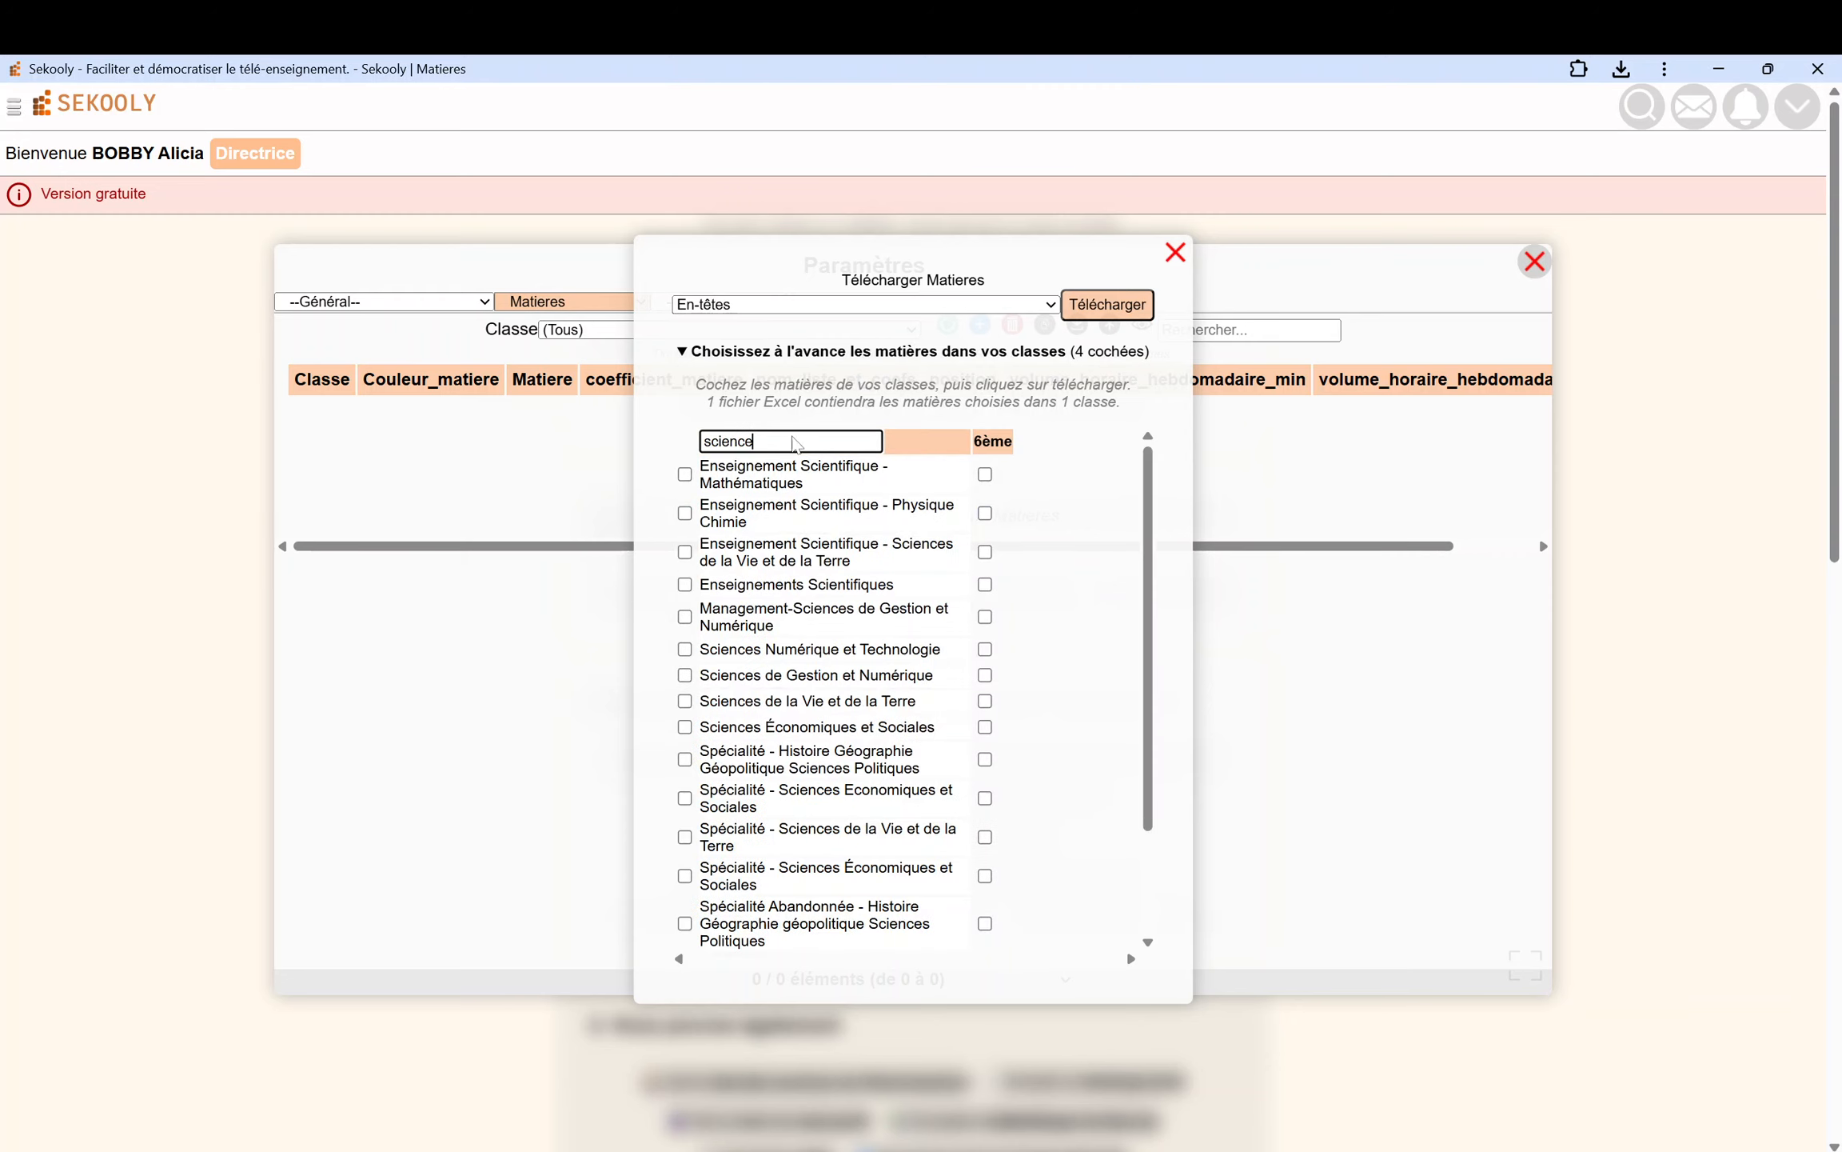
text(s)
scroll(780, 672, down, 1)
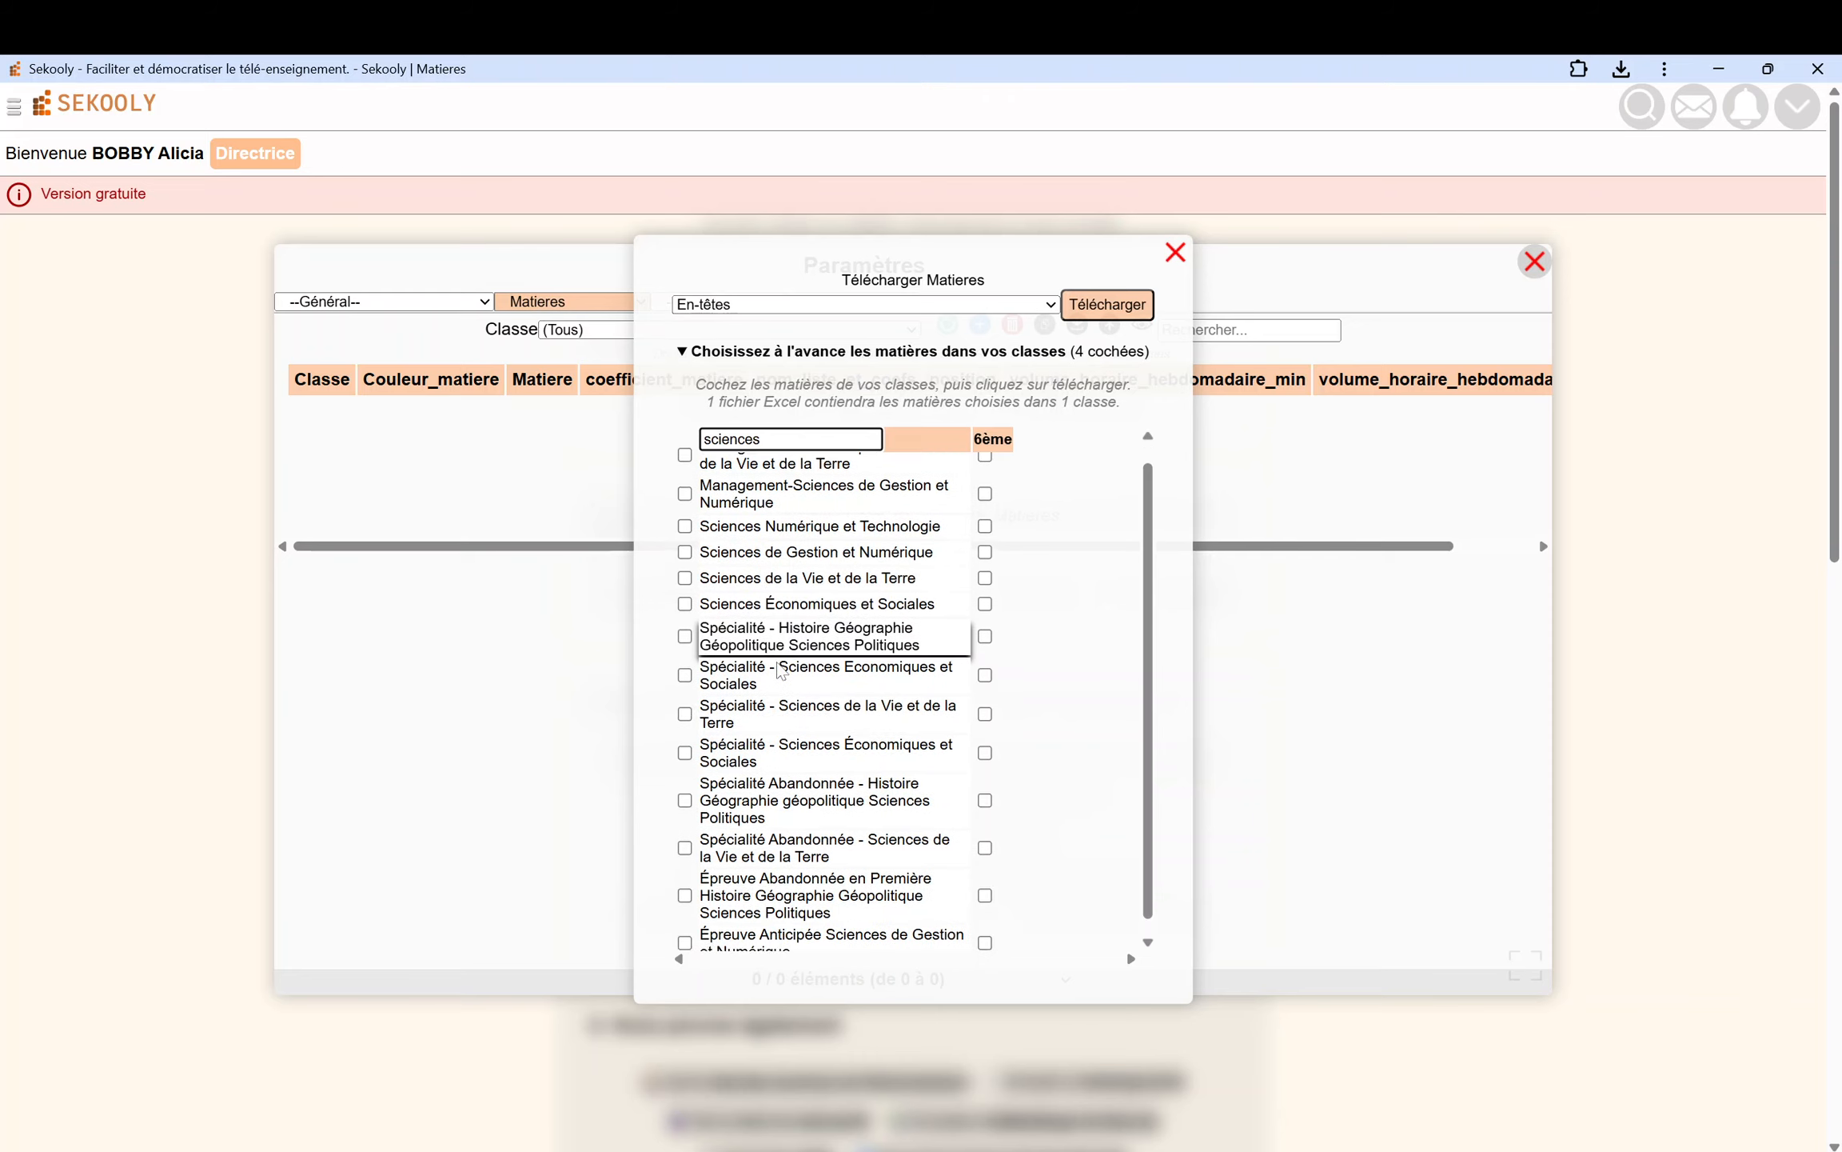
scroll(780, 670, up, 1)
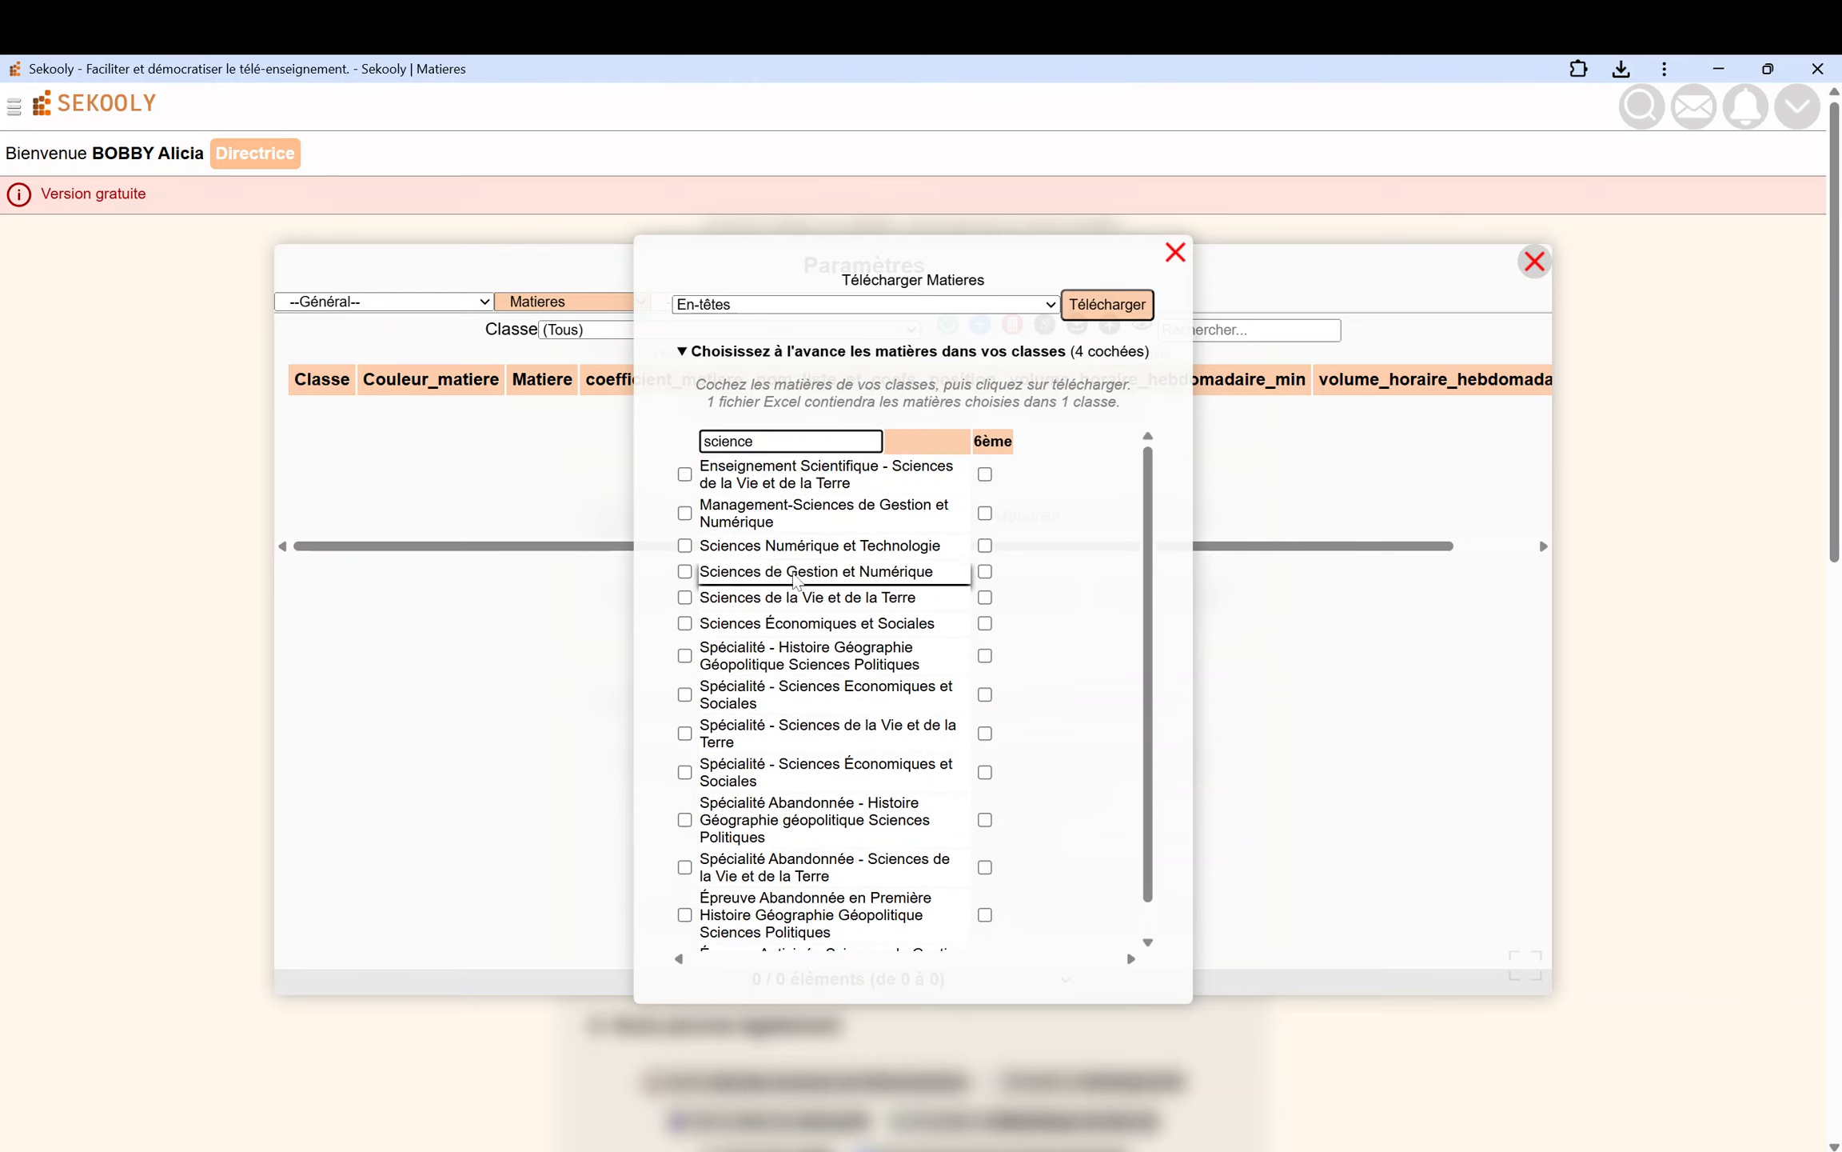
text(de)
key(BackSpace)
key(BackSpace)
key(BackSpace)
key(BackSpace)
text(s de)
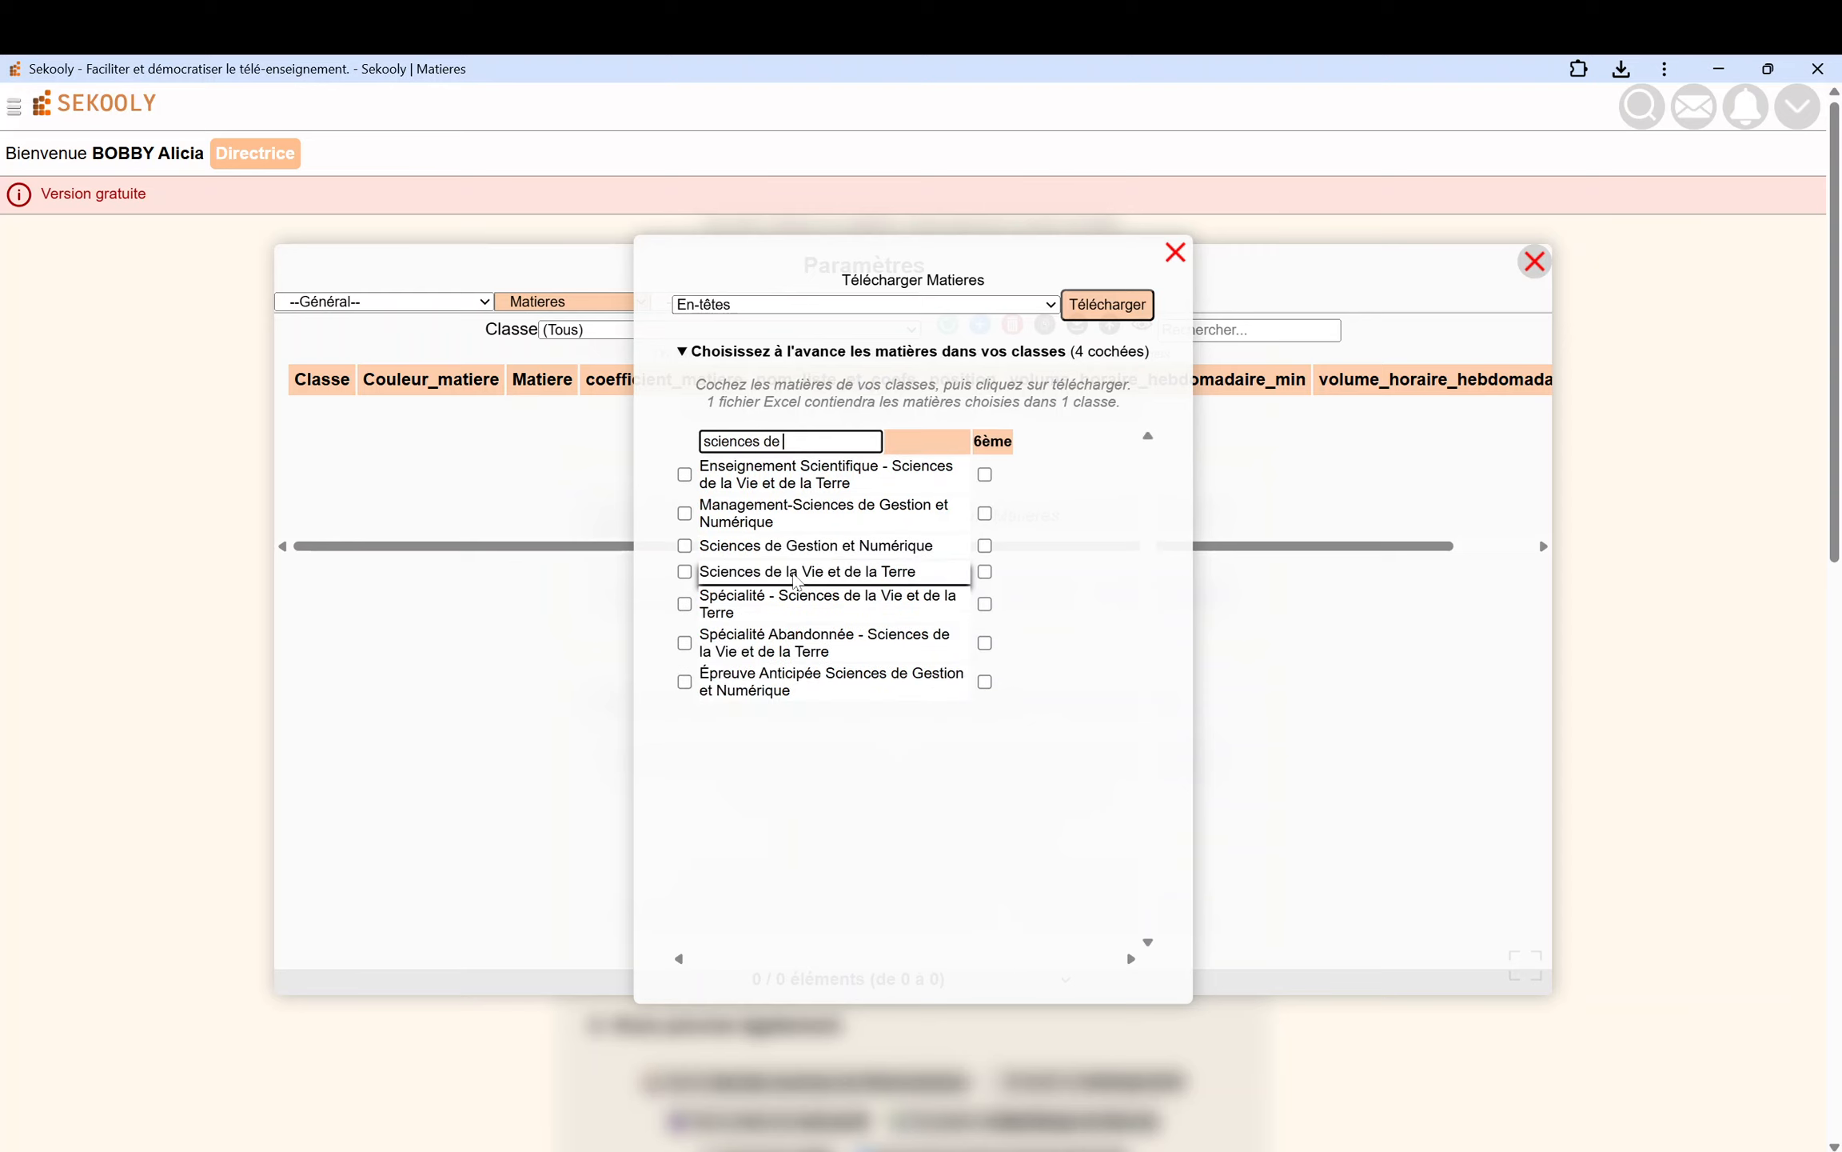
click(985, 571)
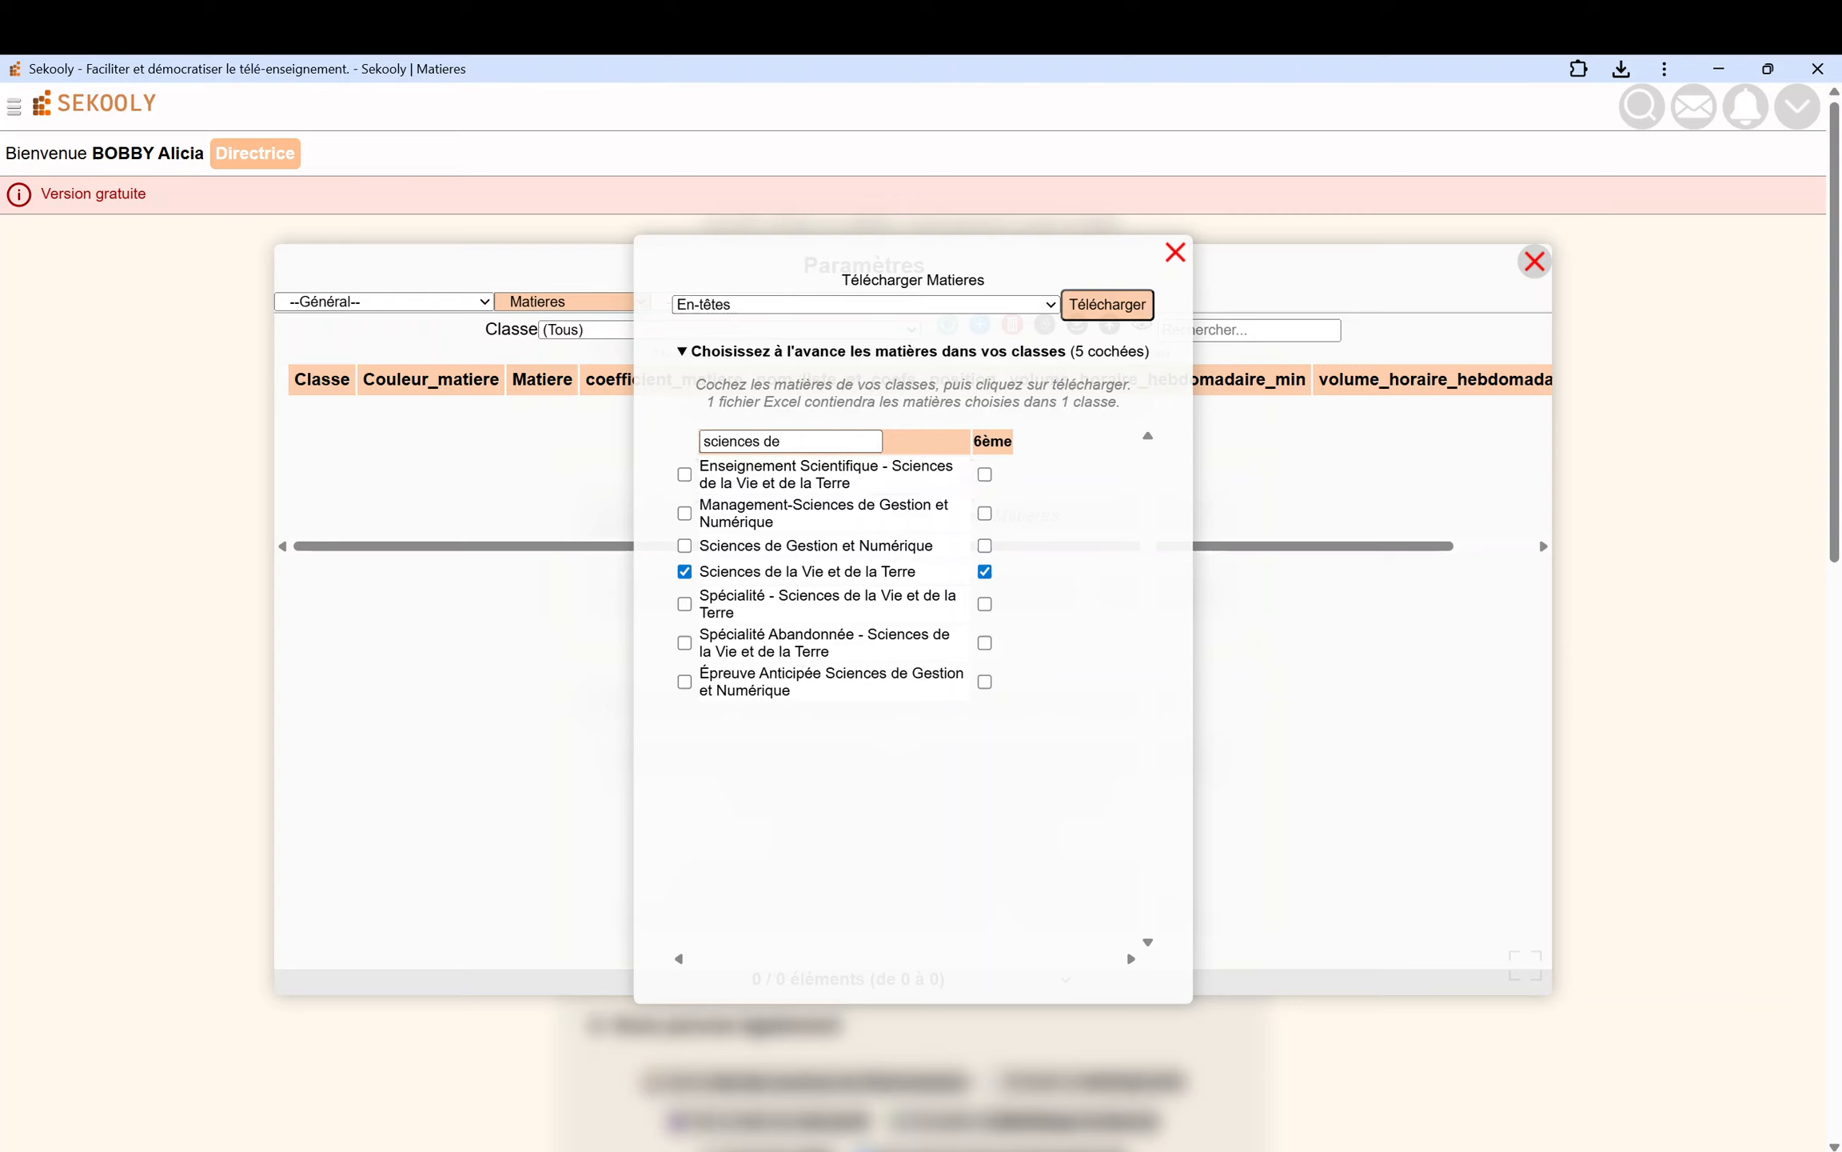
Filter the subjects by "histoi", select Histoire - Géographie for 6ème, and download the Excel template.
click(792, 442)
key(ctrl+a)
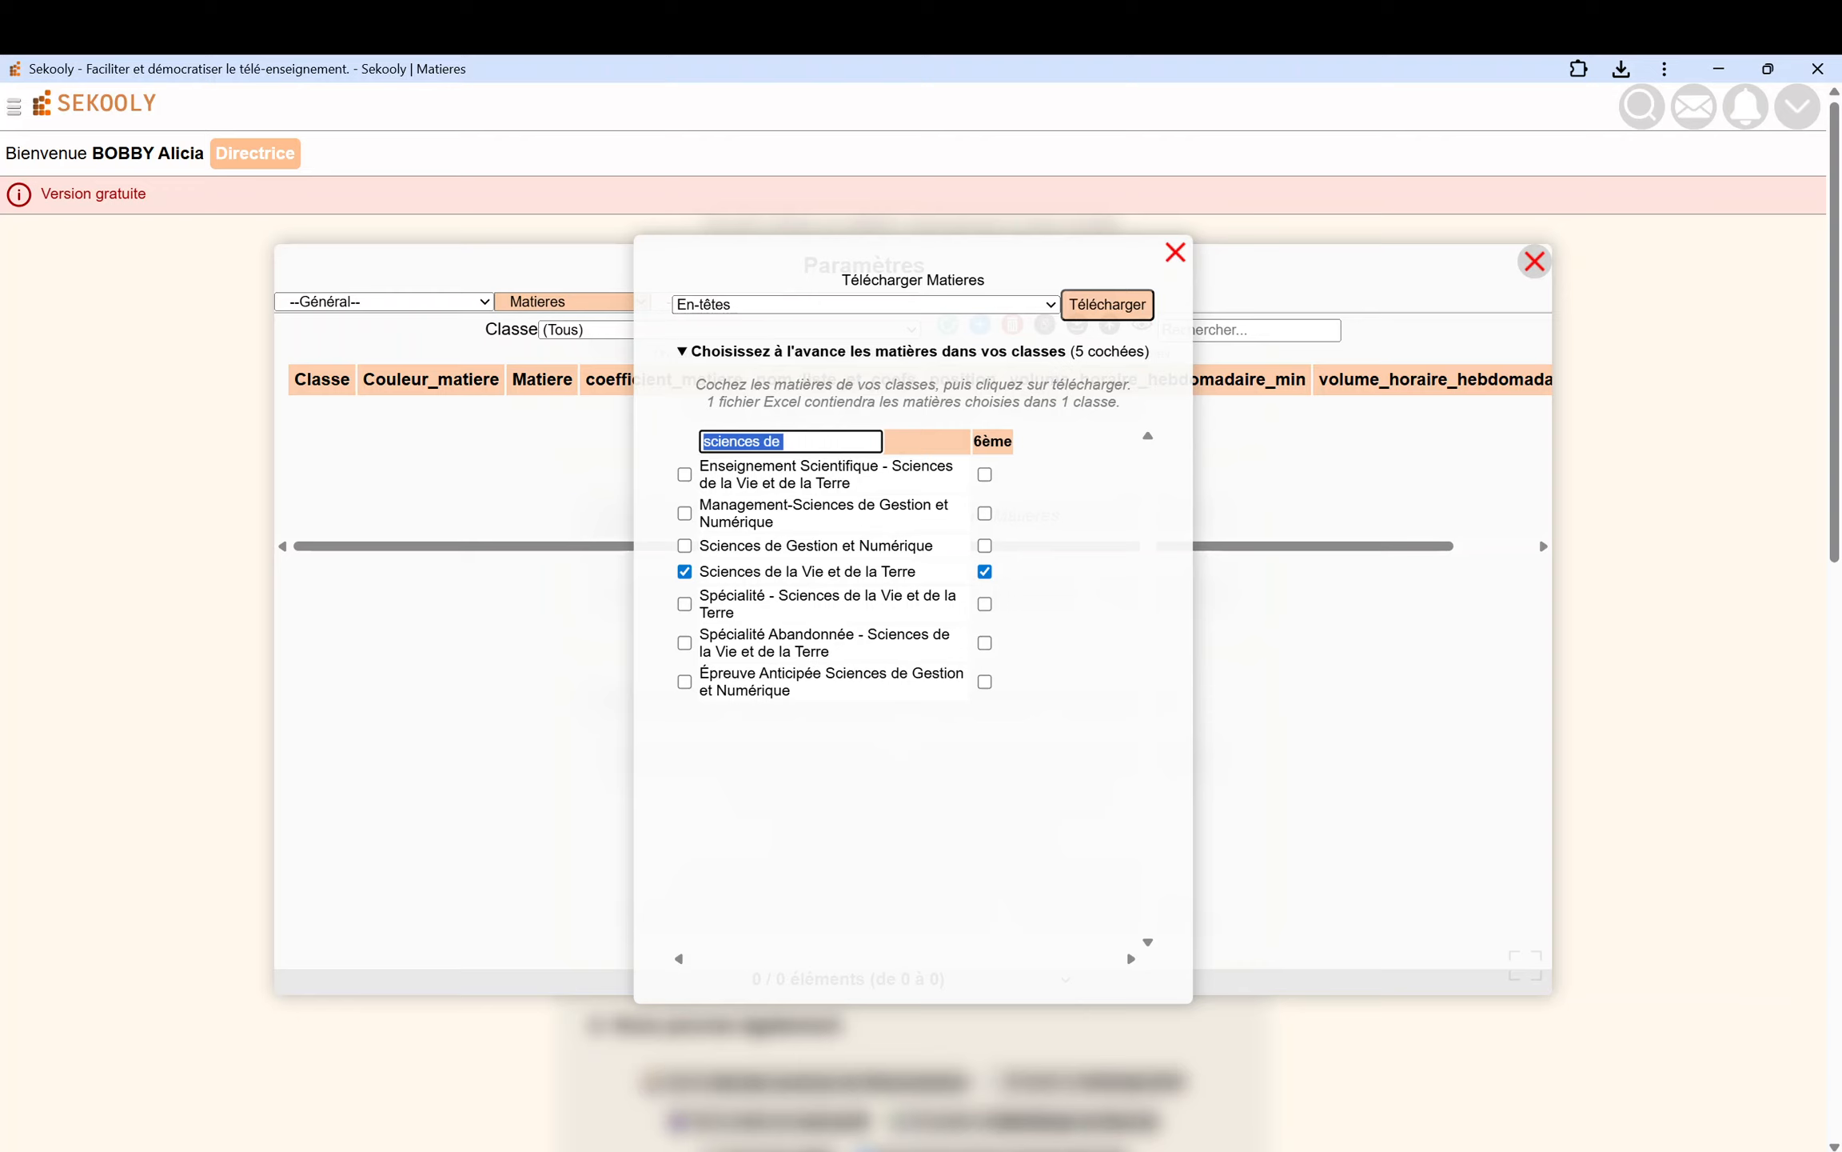
text(histoi)
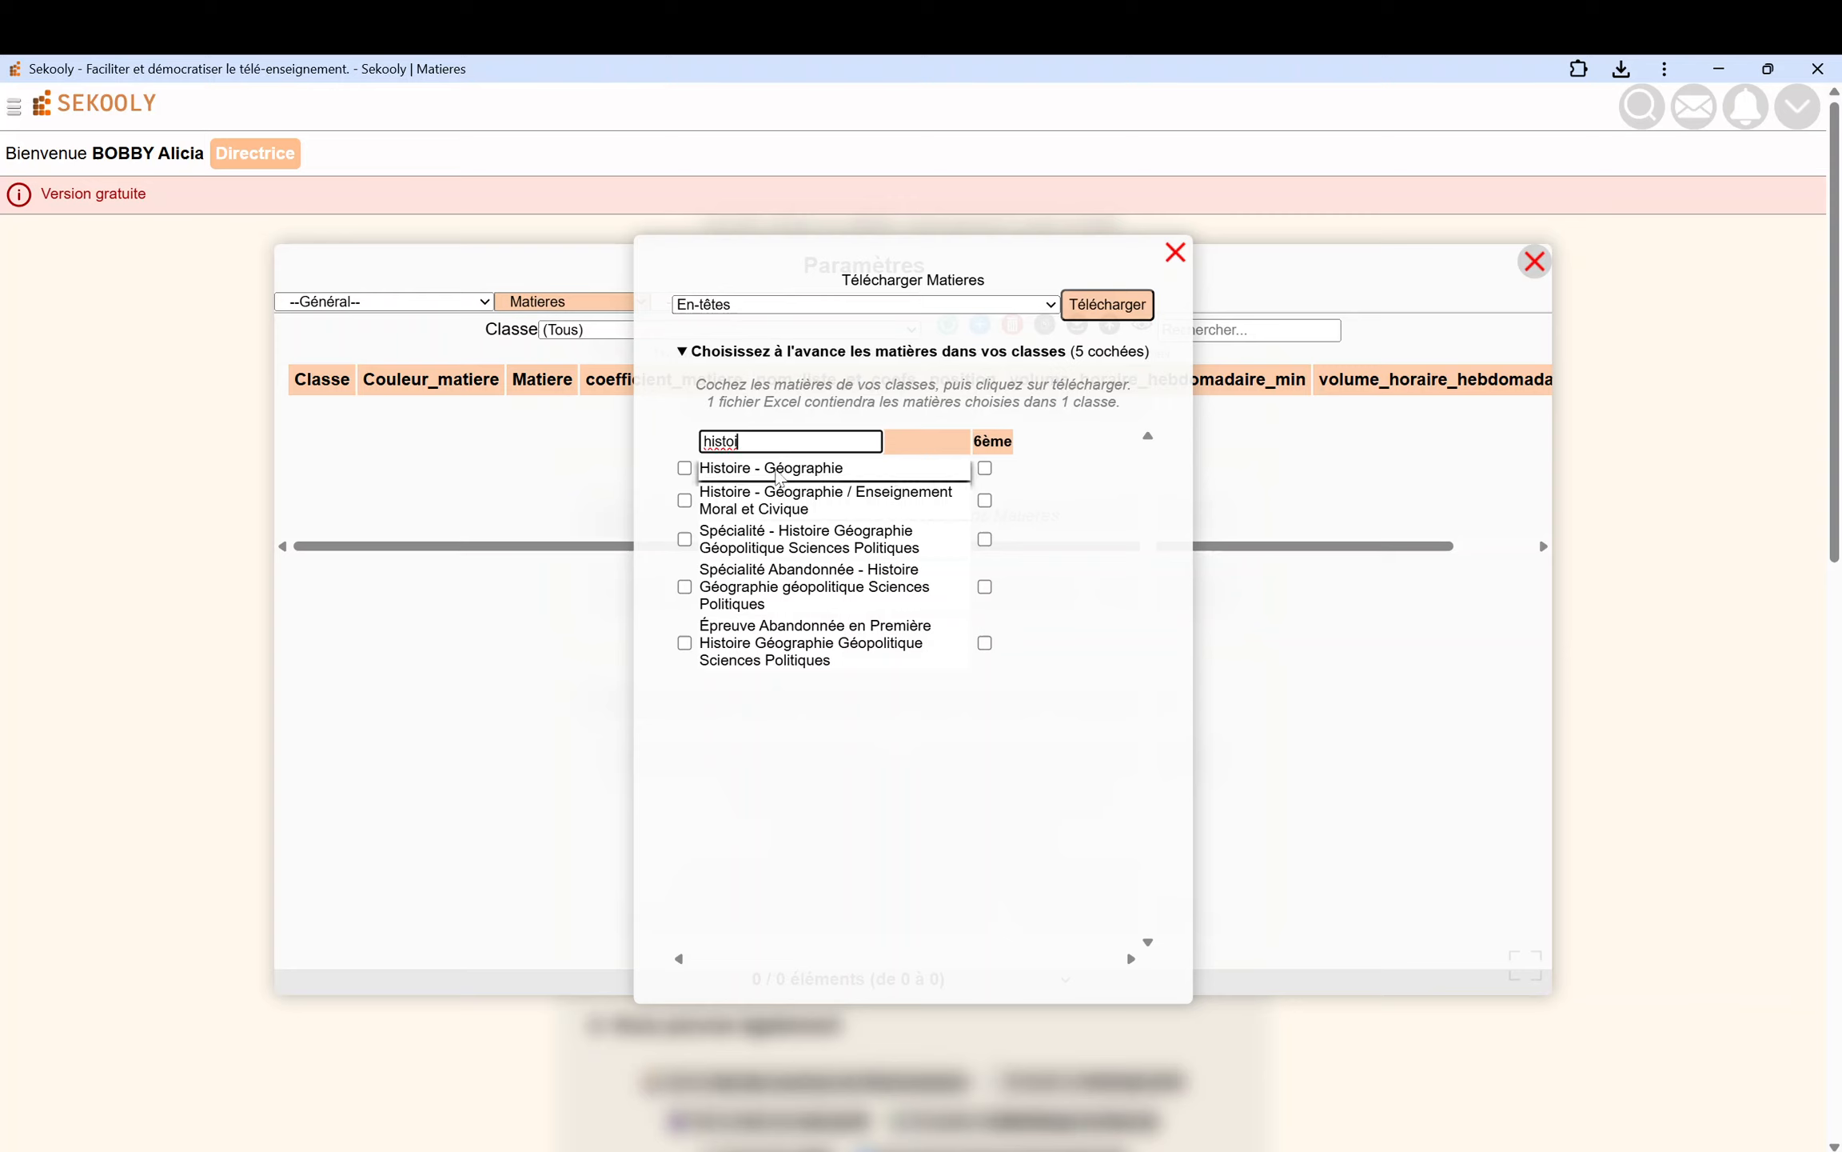
click(778, 475)
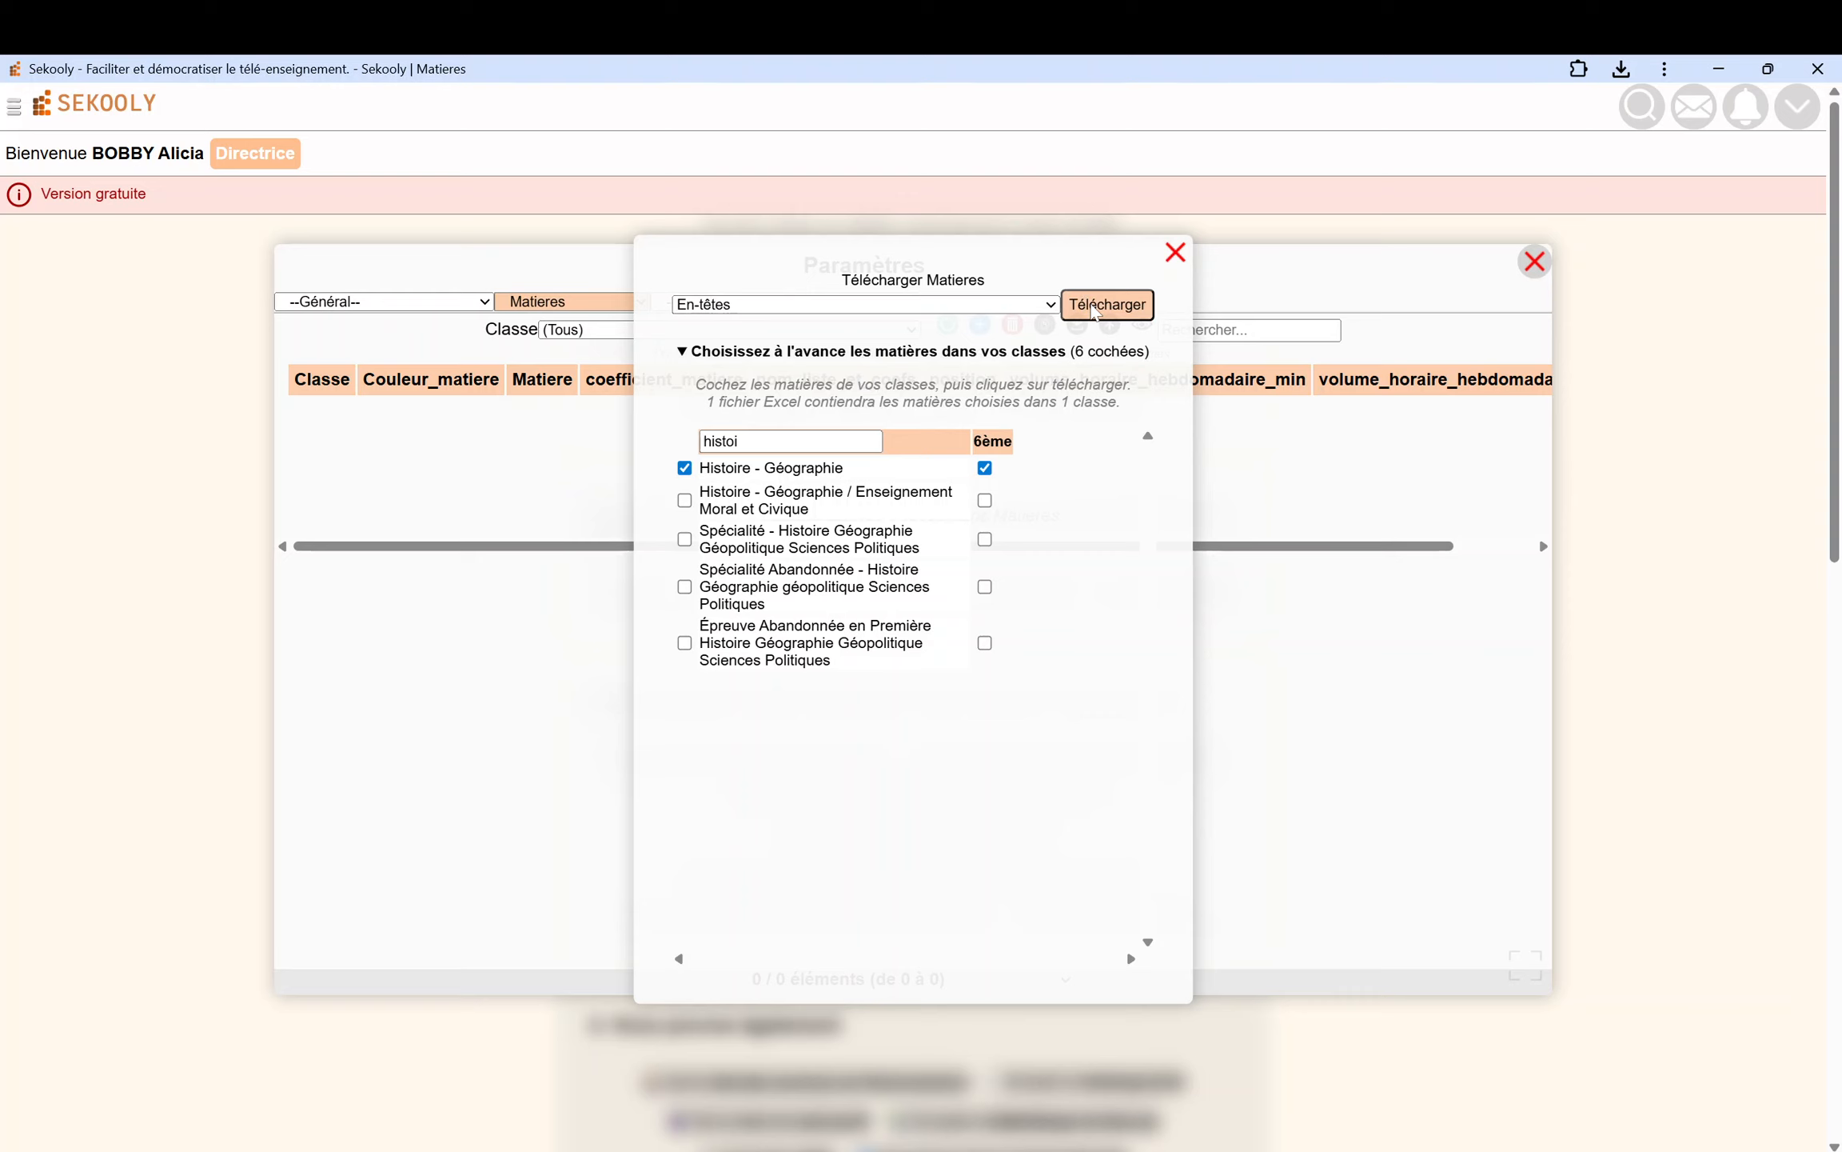
click(1096, 306)
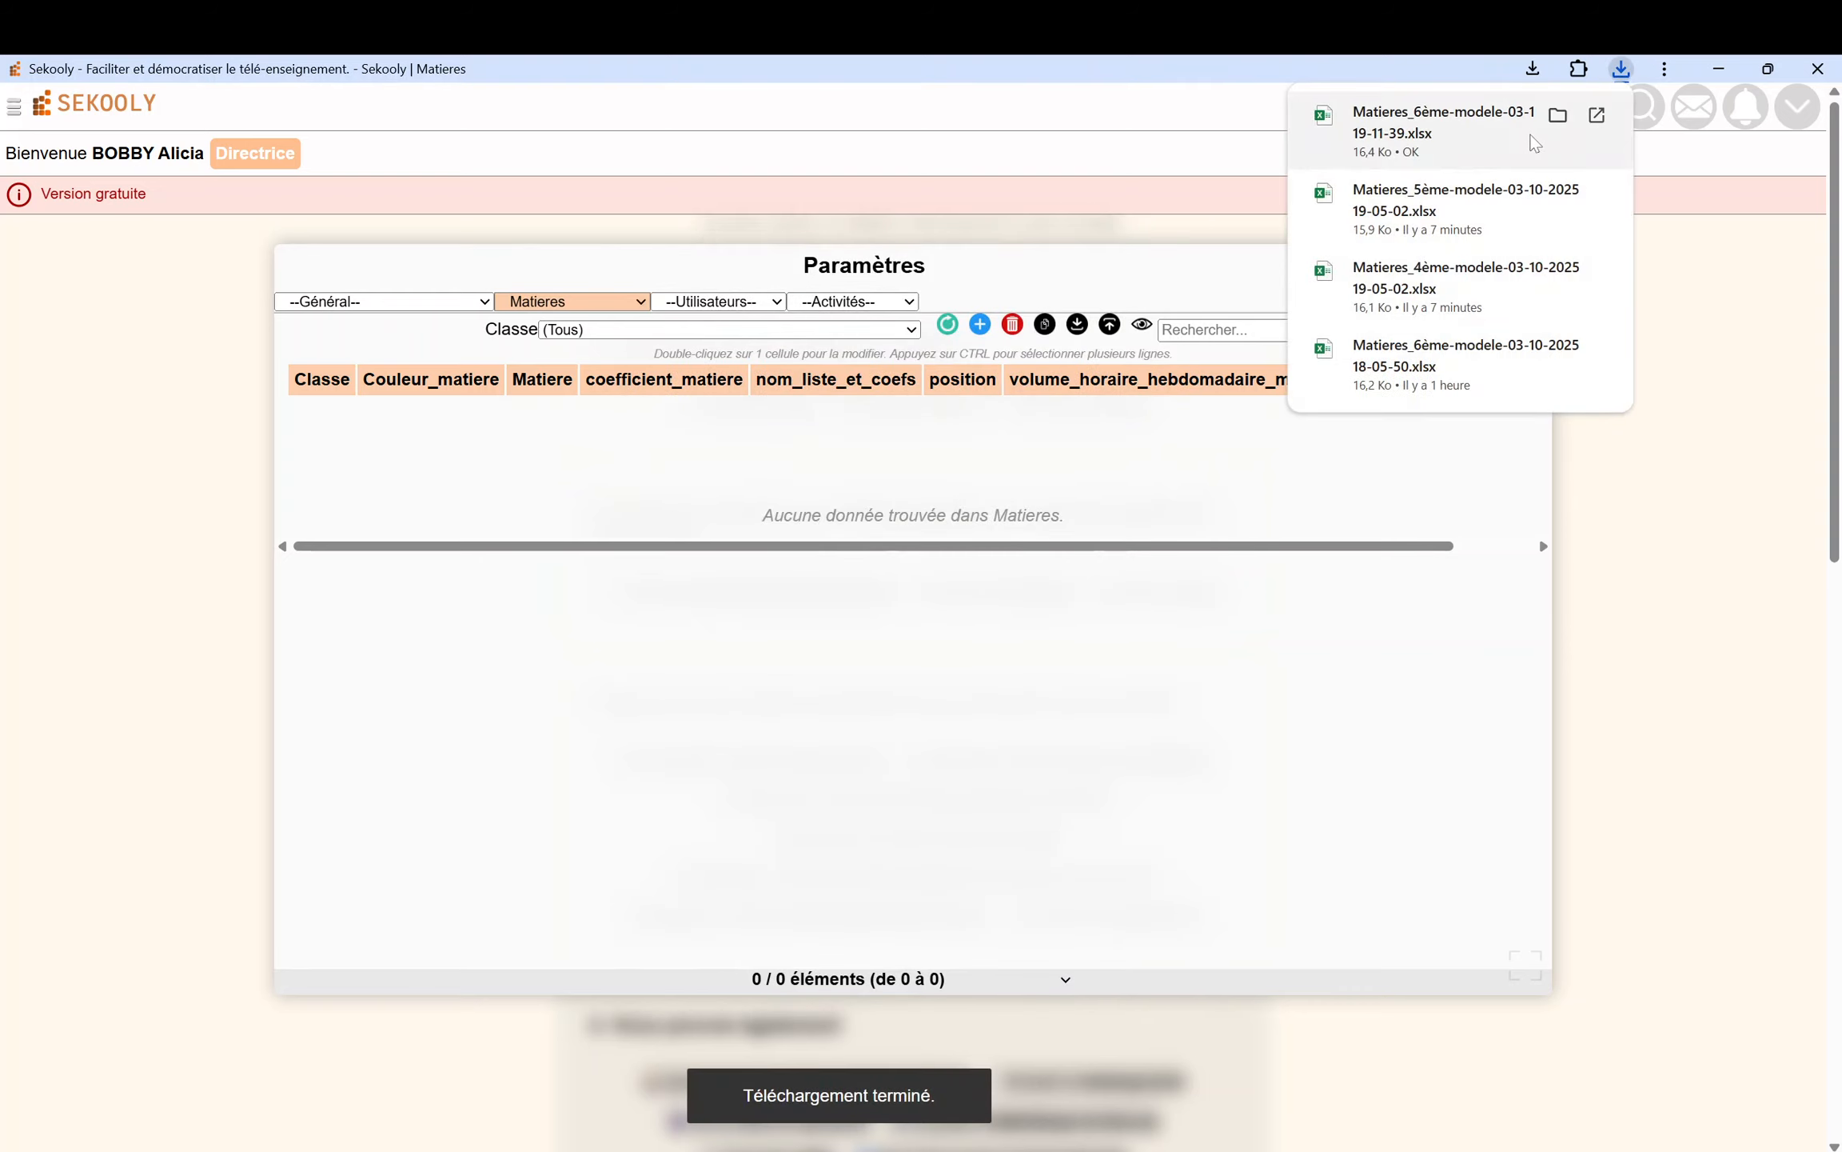
click(1556, 119)
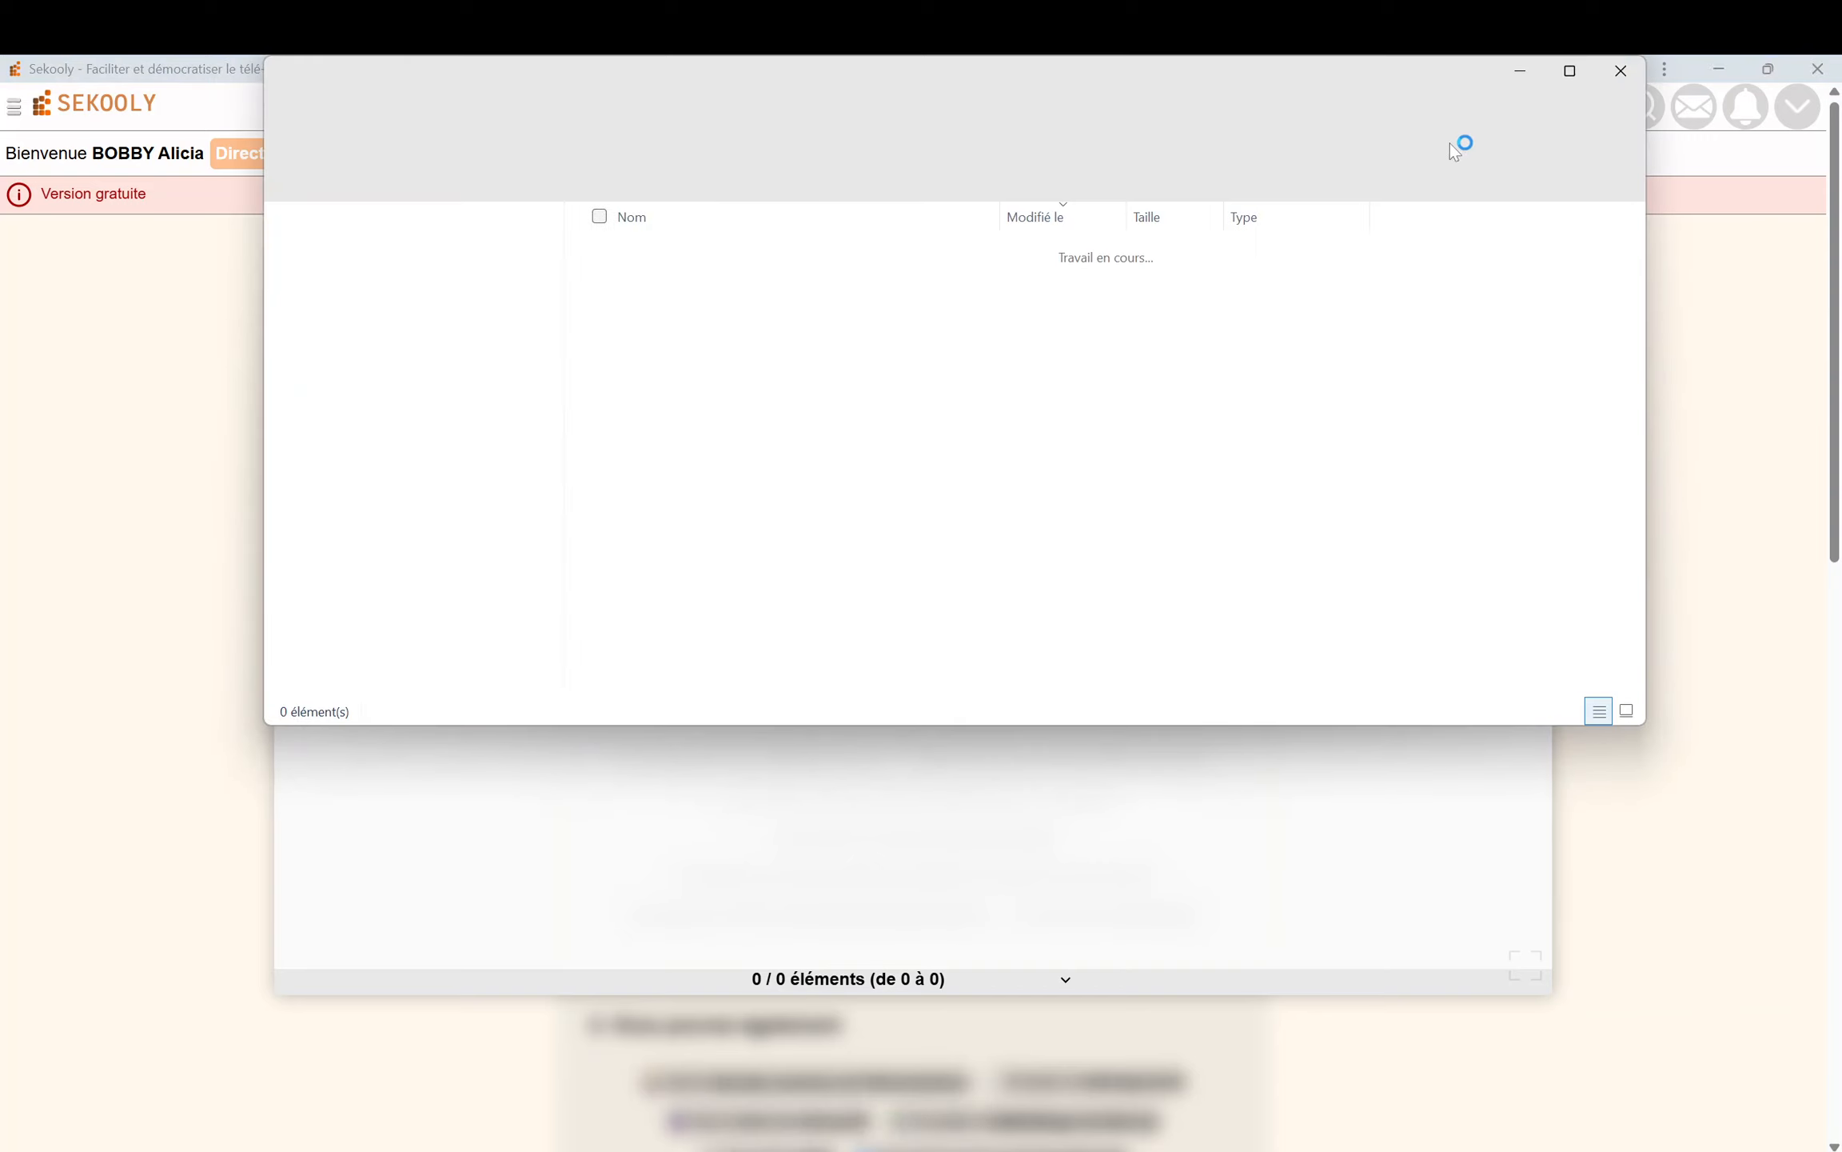
double_click(697, 264)
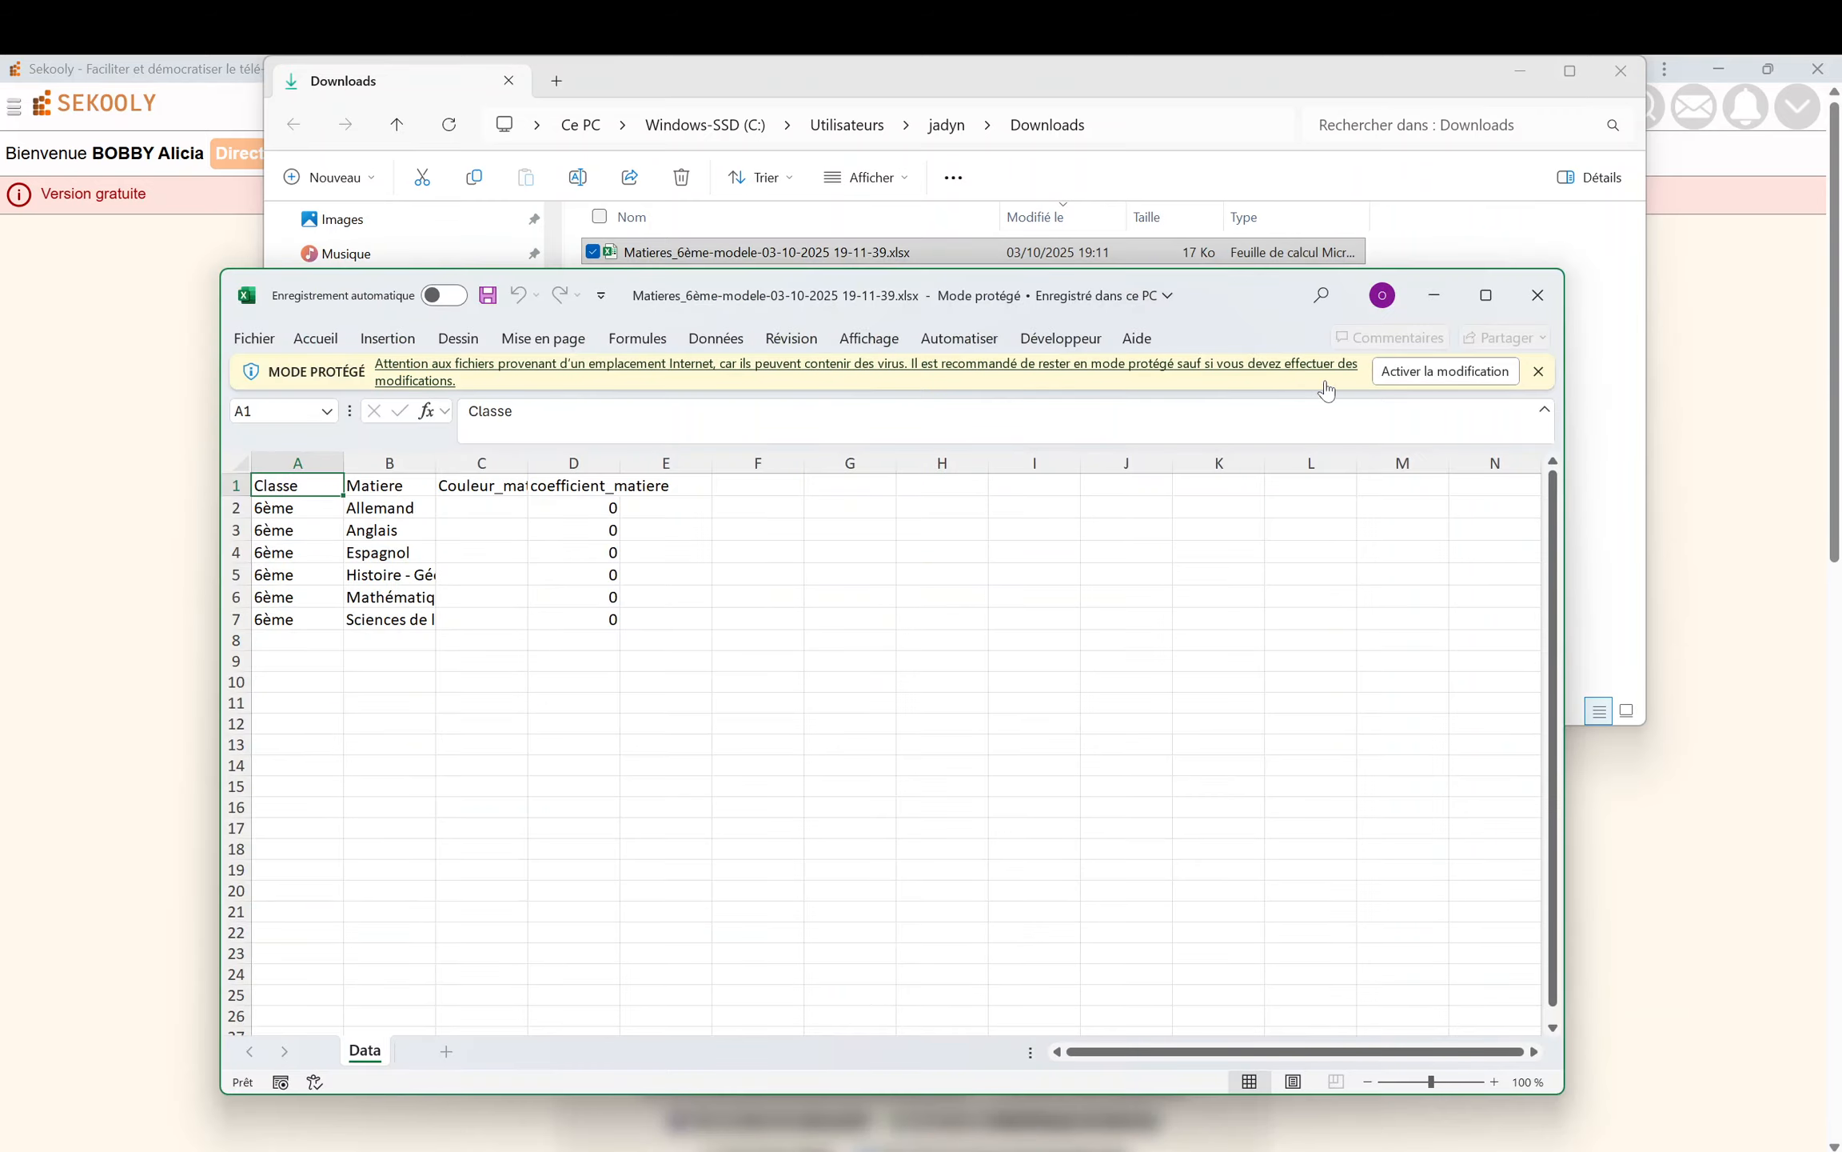
click(1405, 375)
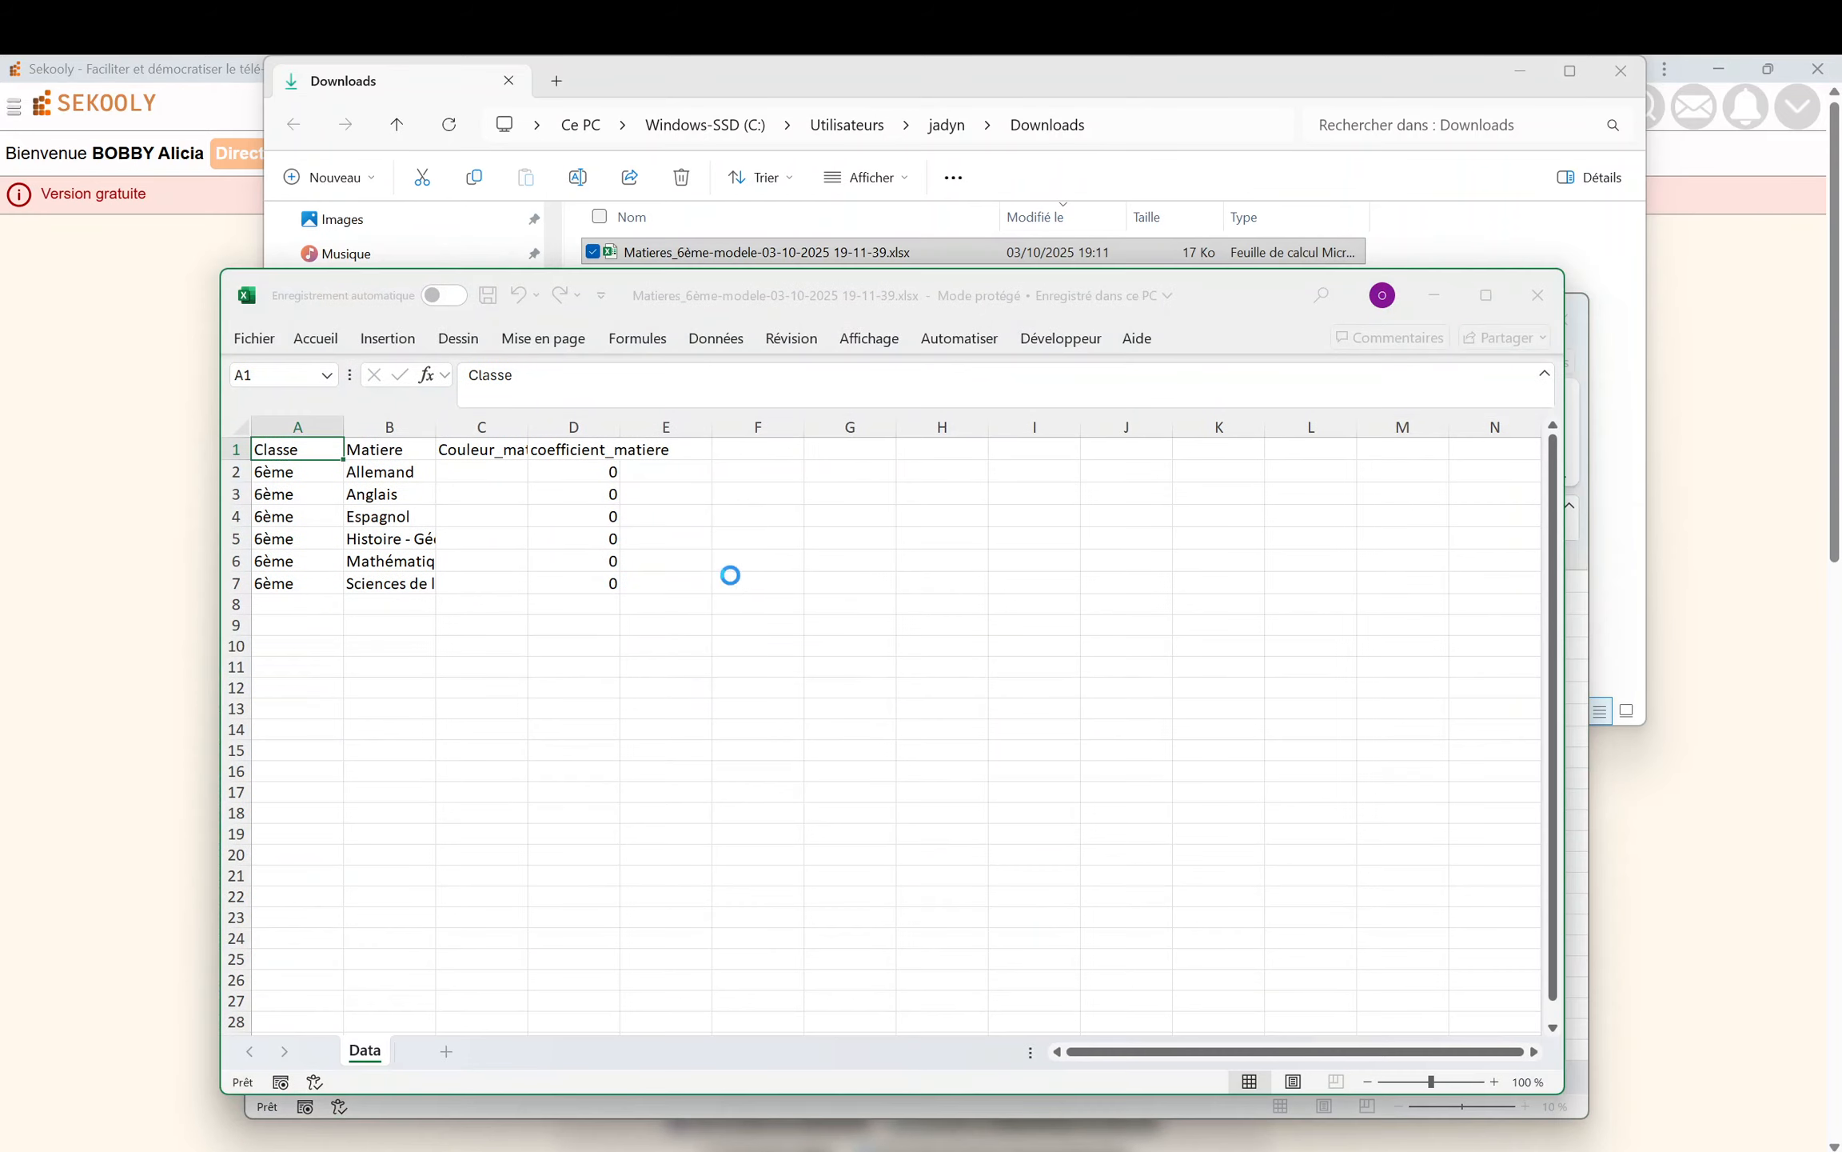
Fit the widths of the Matiere, Couleur_matiere and coefficient_matiere columns to their contents.
double_click(460, 559)
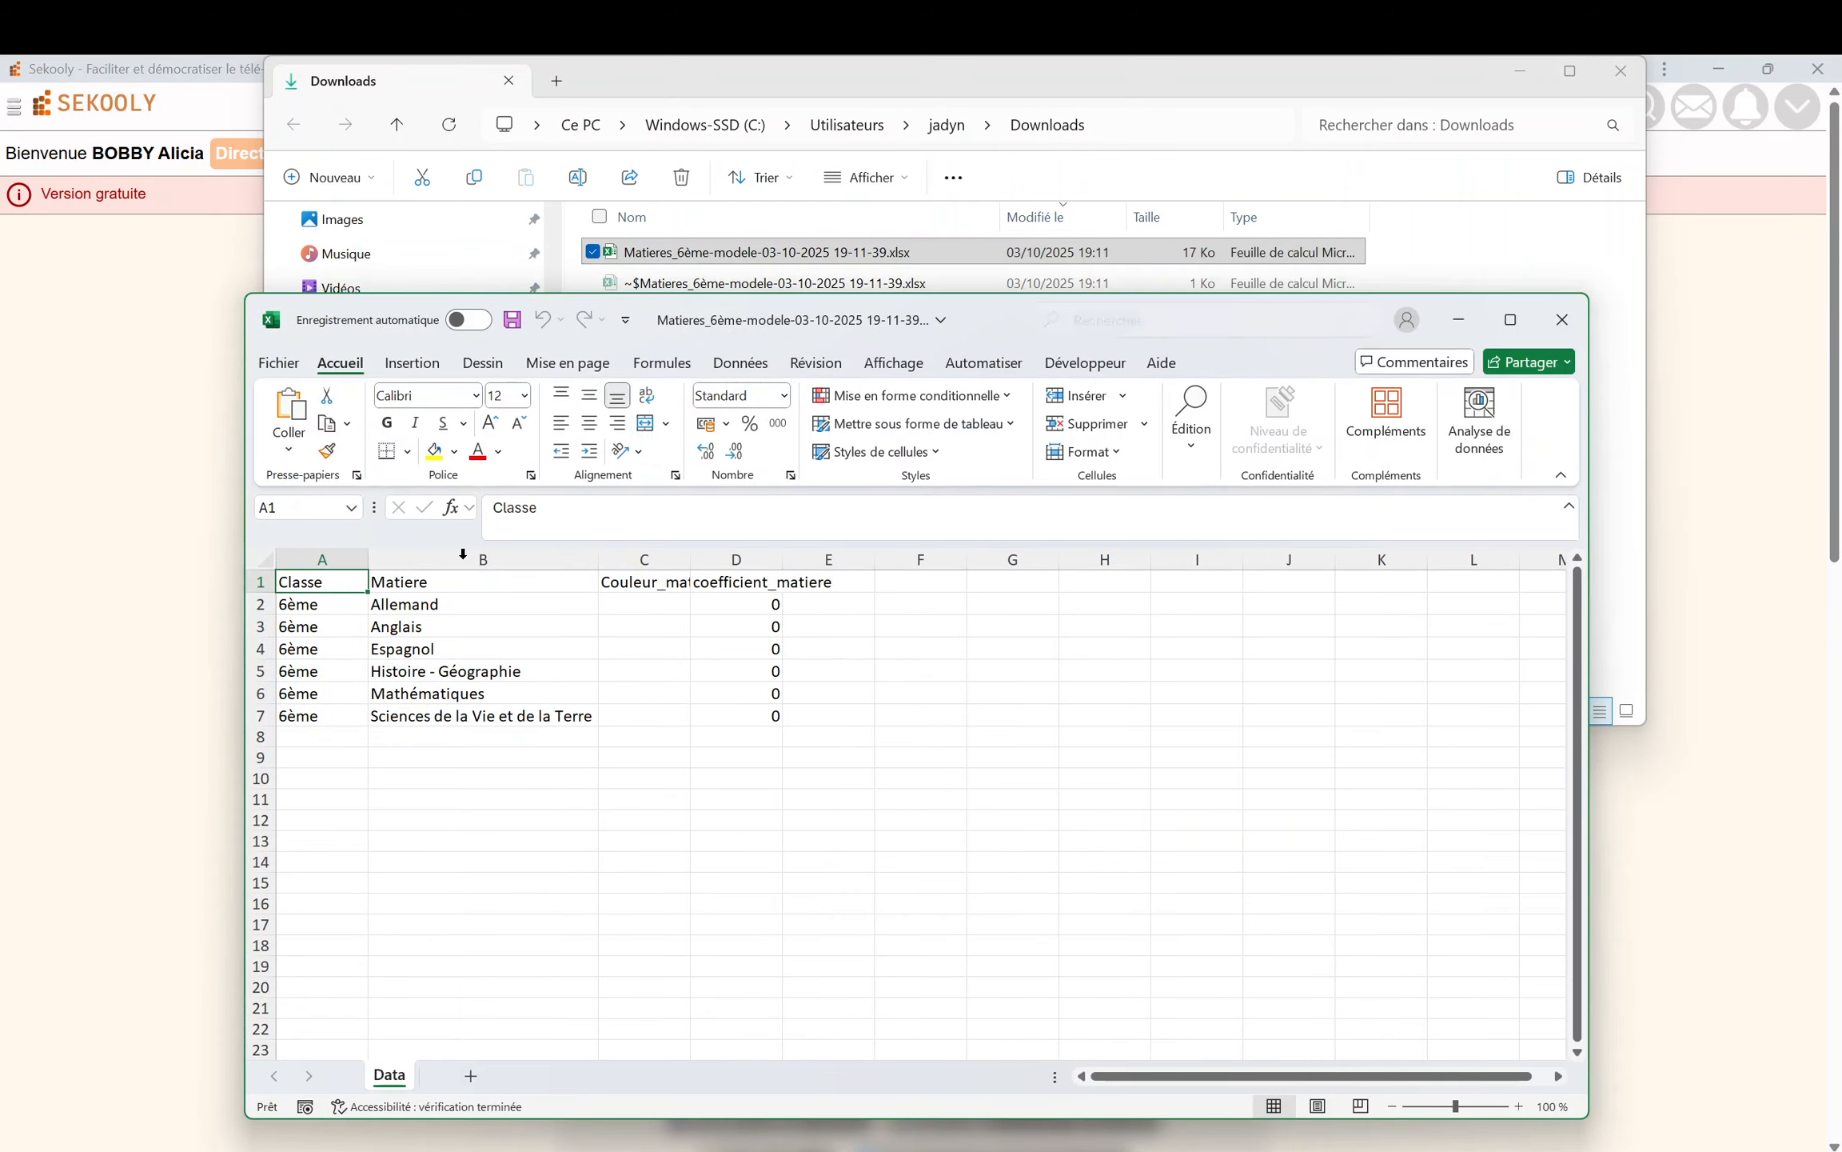
double_click(691, 559)
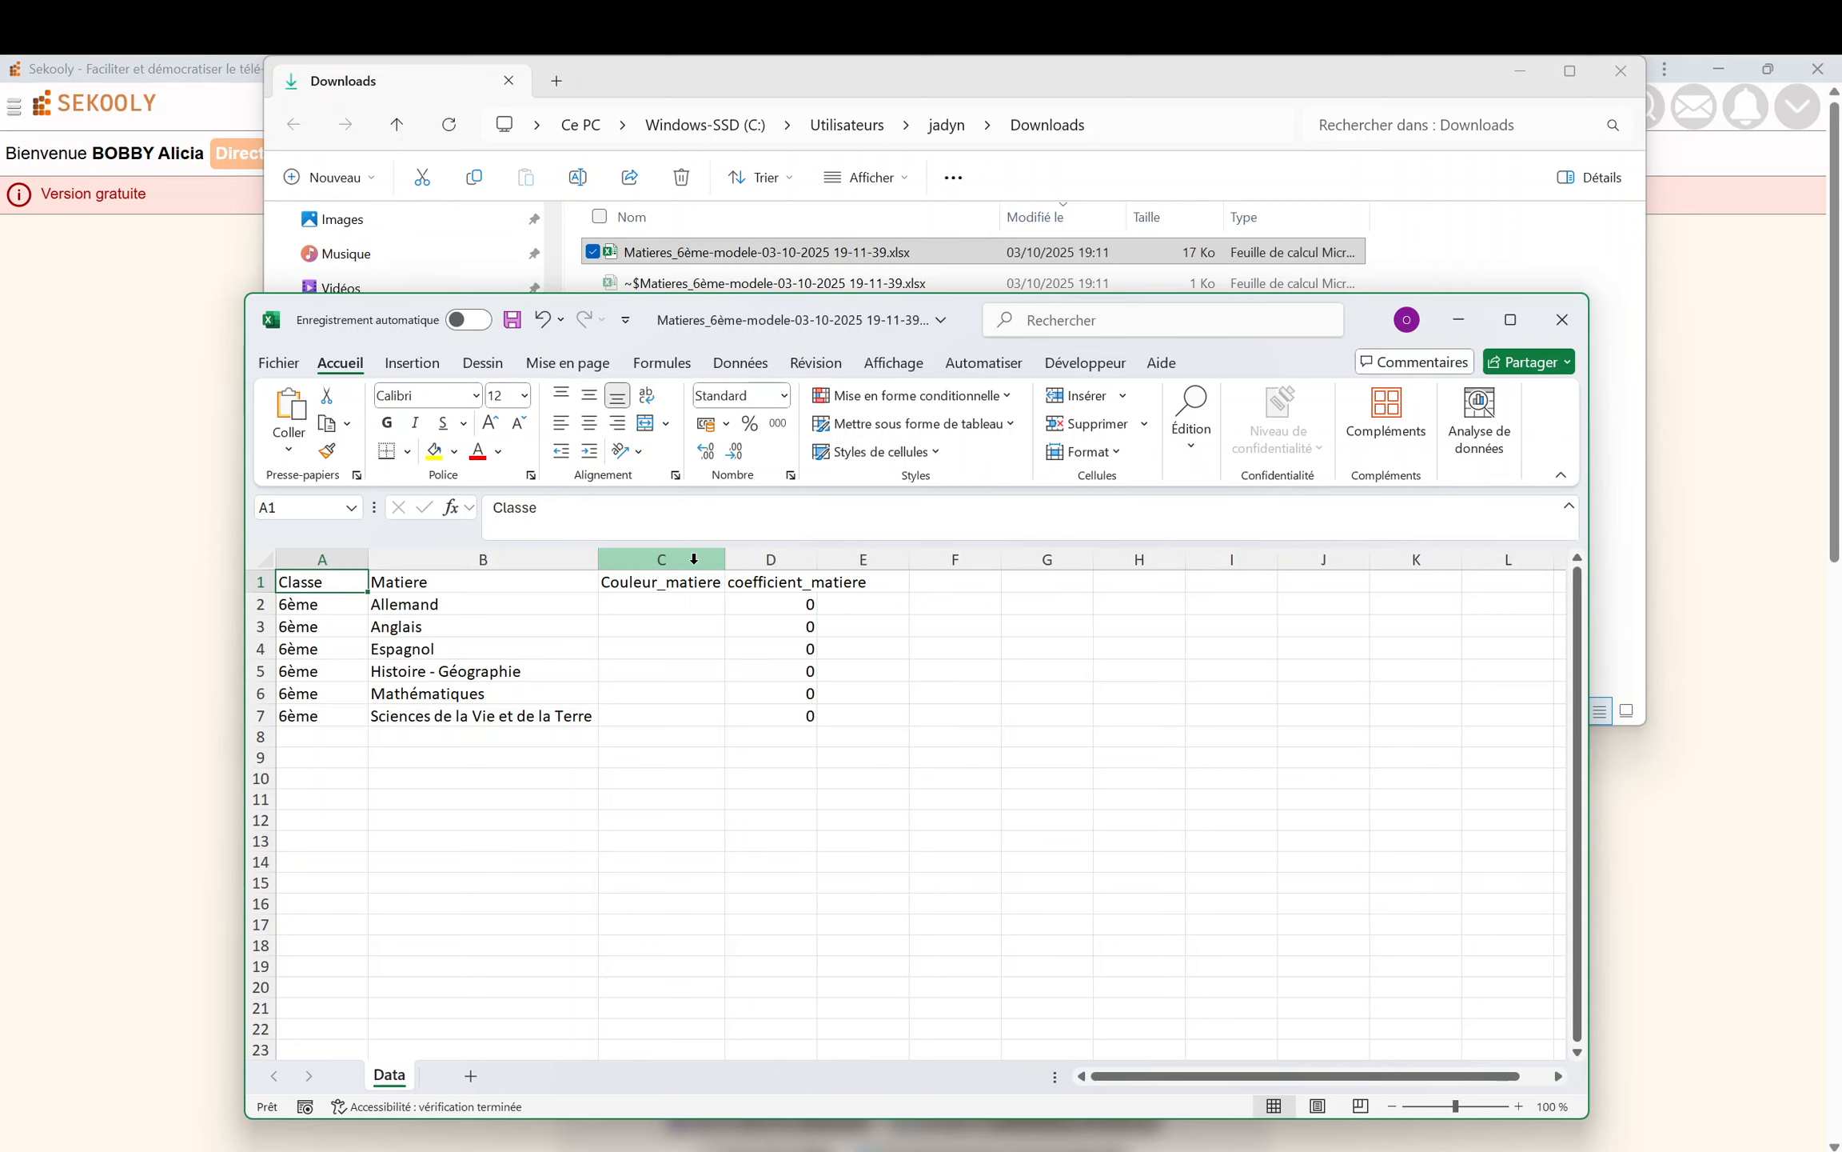
double_click(817, 559)
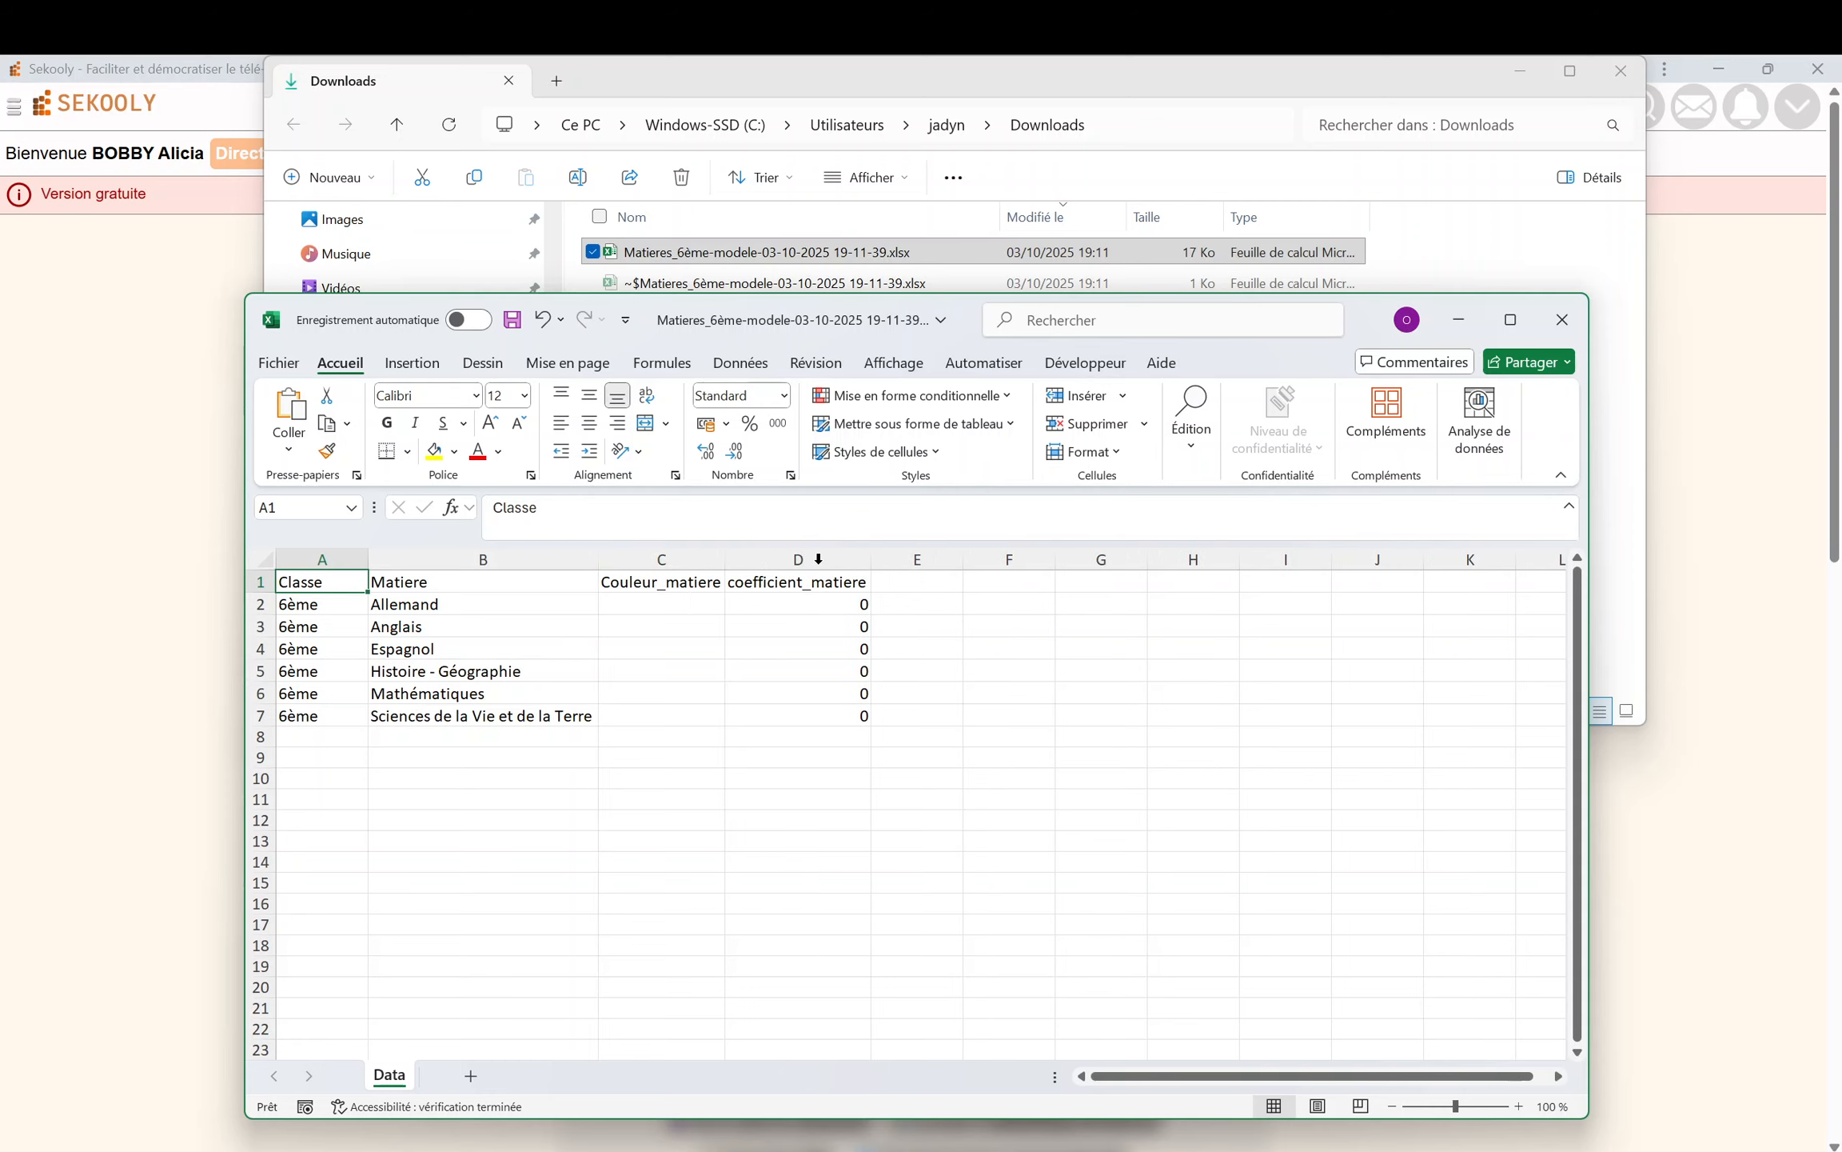
click(641, 551)
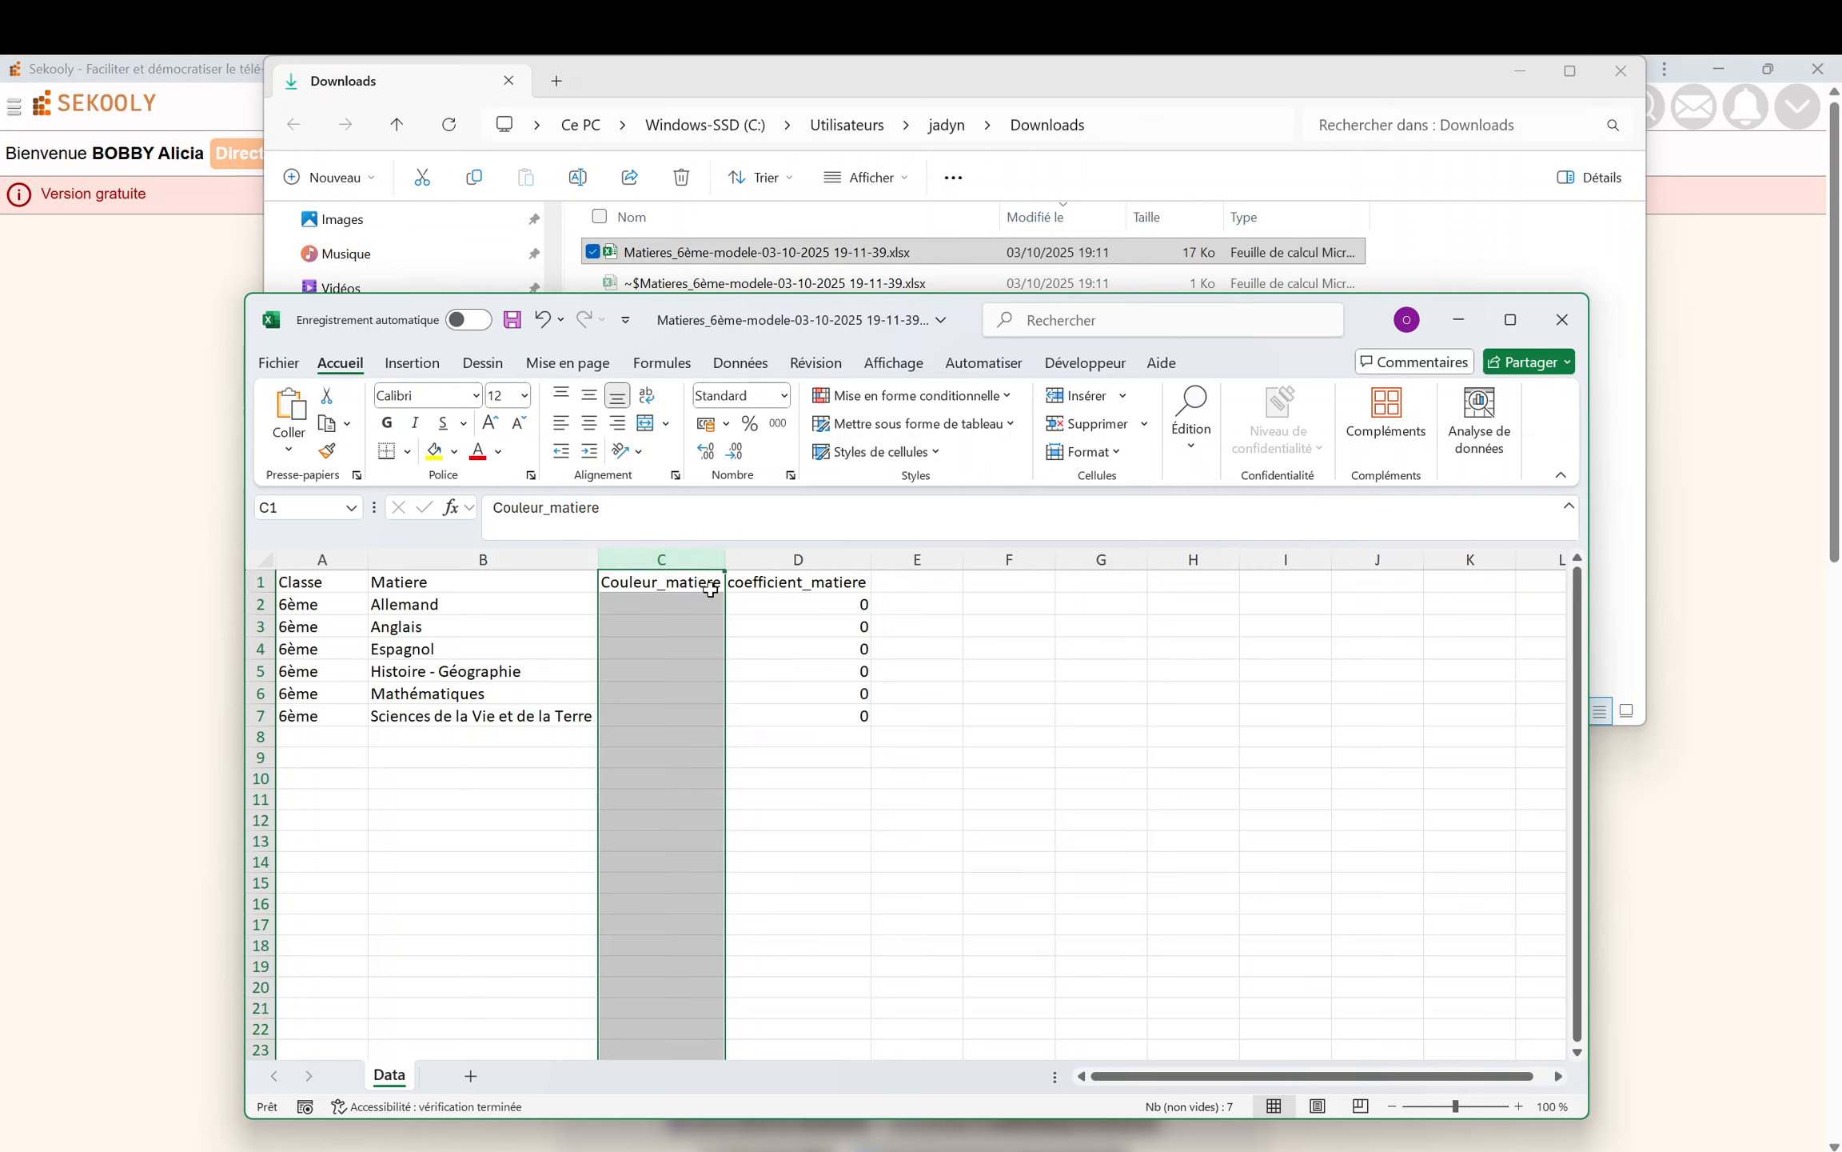
Set coefficient_matiere to 2 for all six subjects in D2:D7, then save and close the workbook and its folder.
click(765, 609)
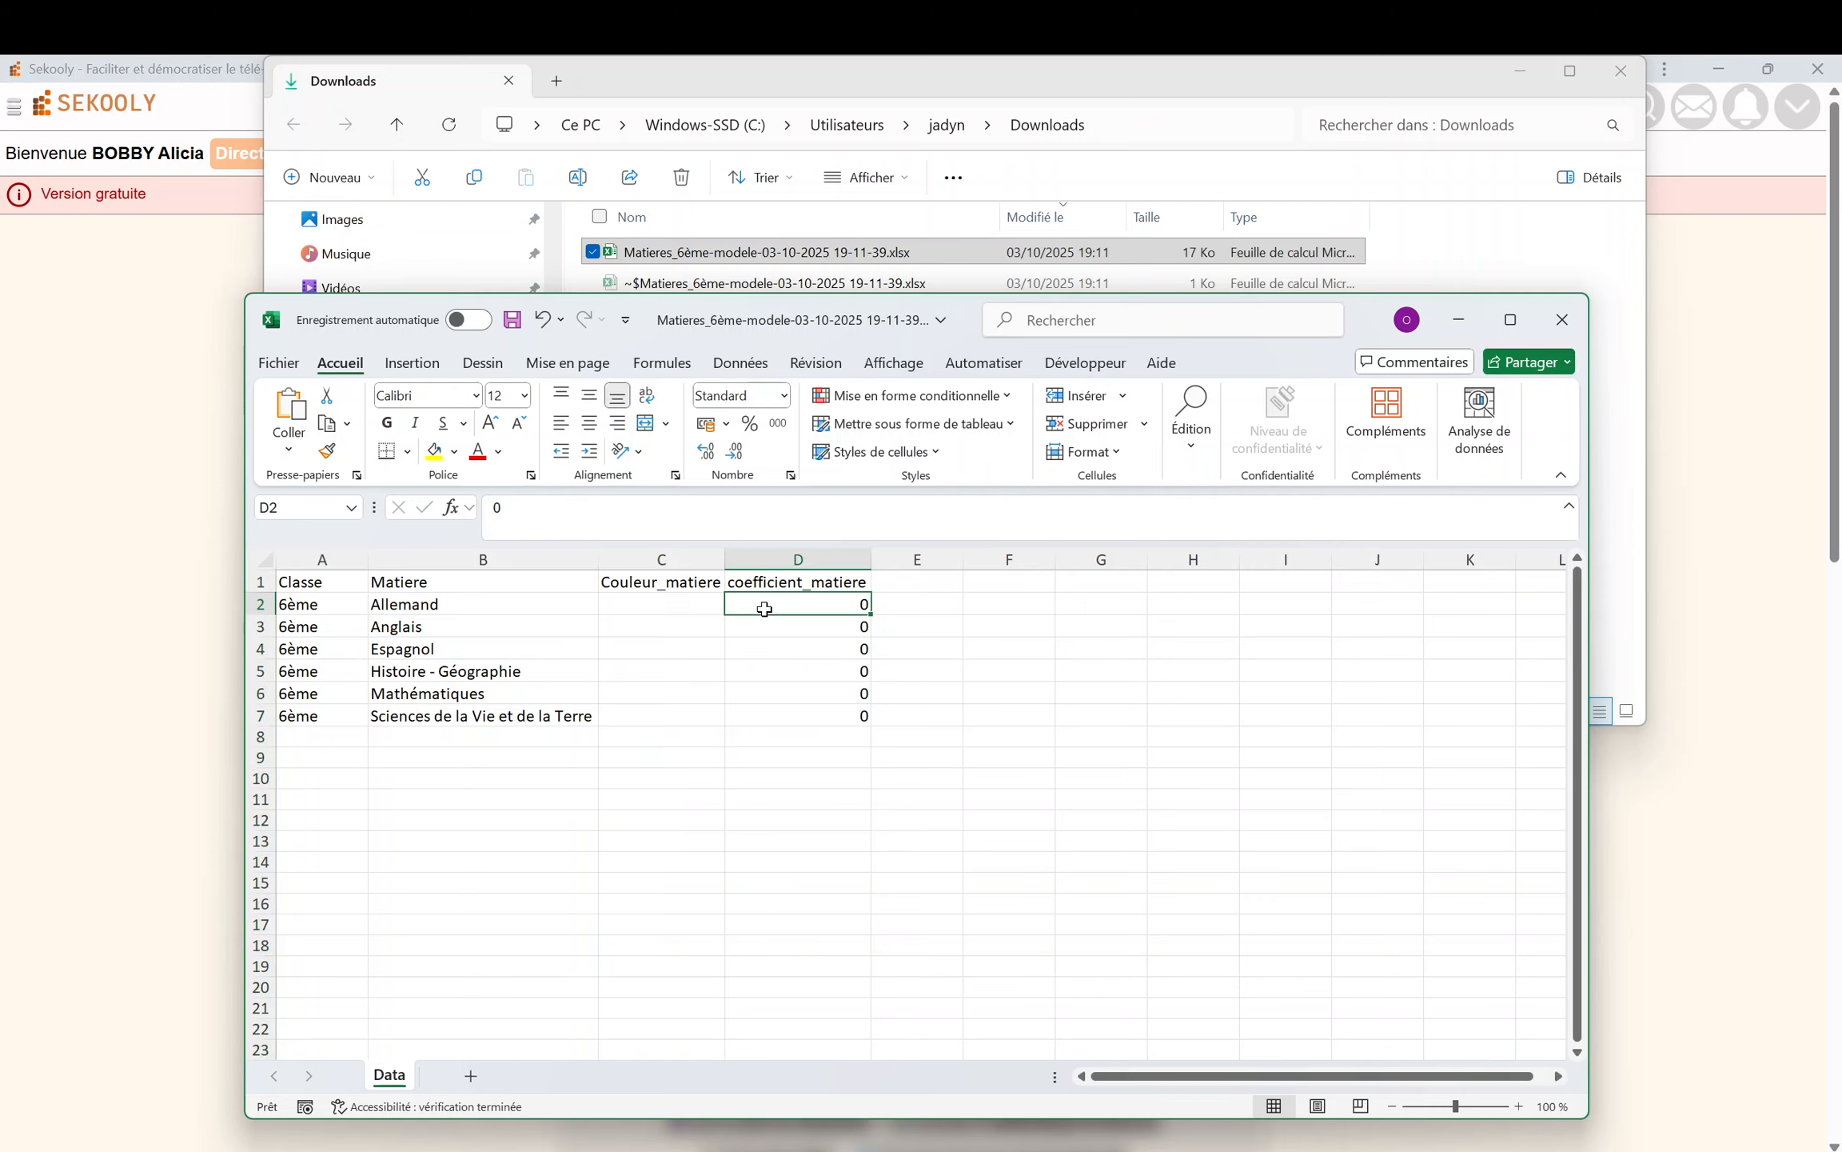
text(2)
key(Return)
text(2 2 2 2 2)
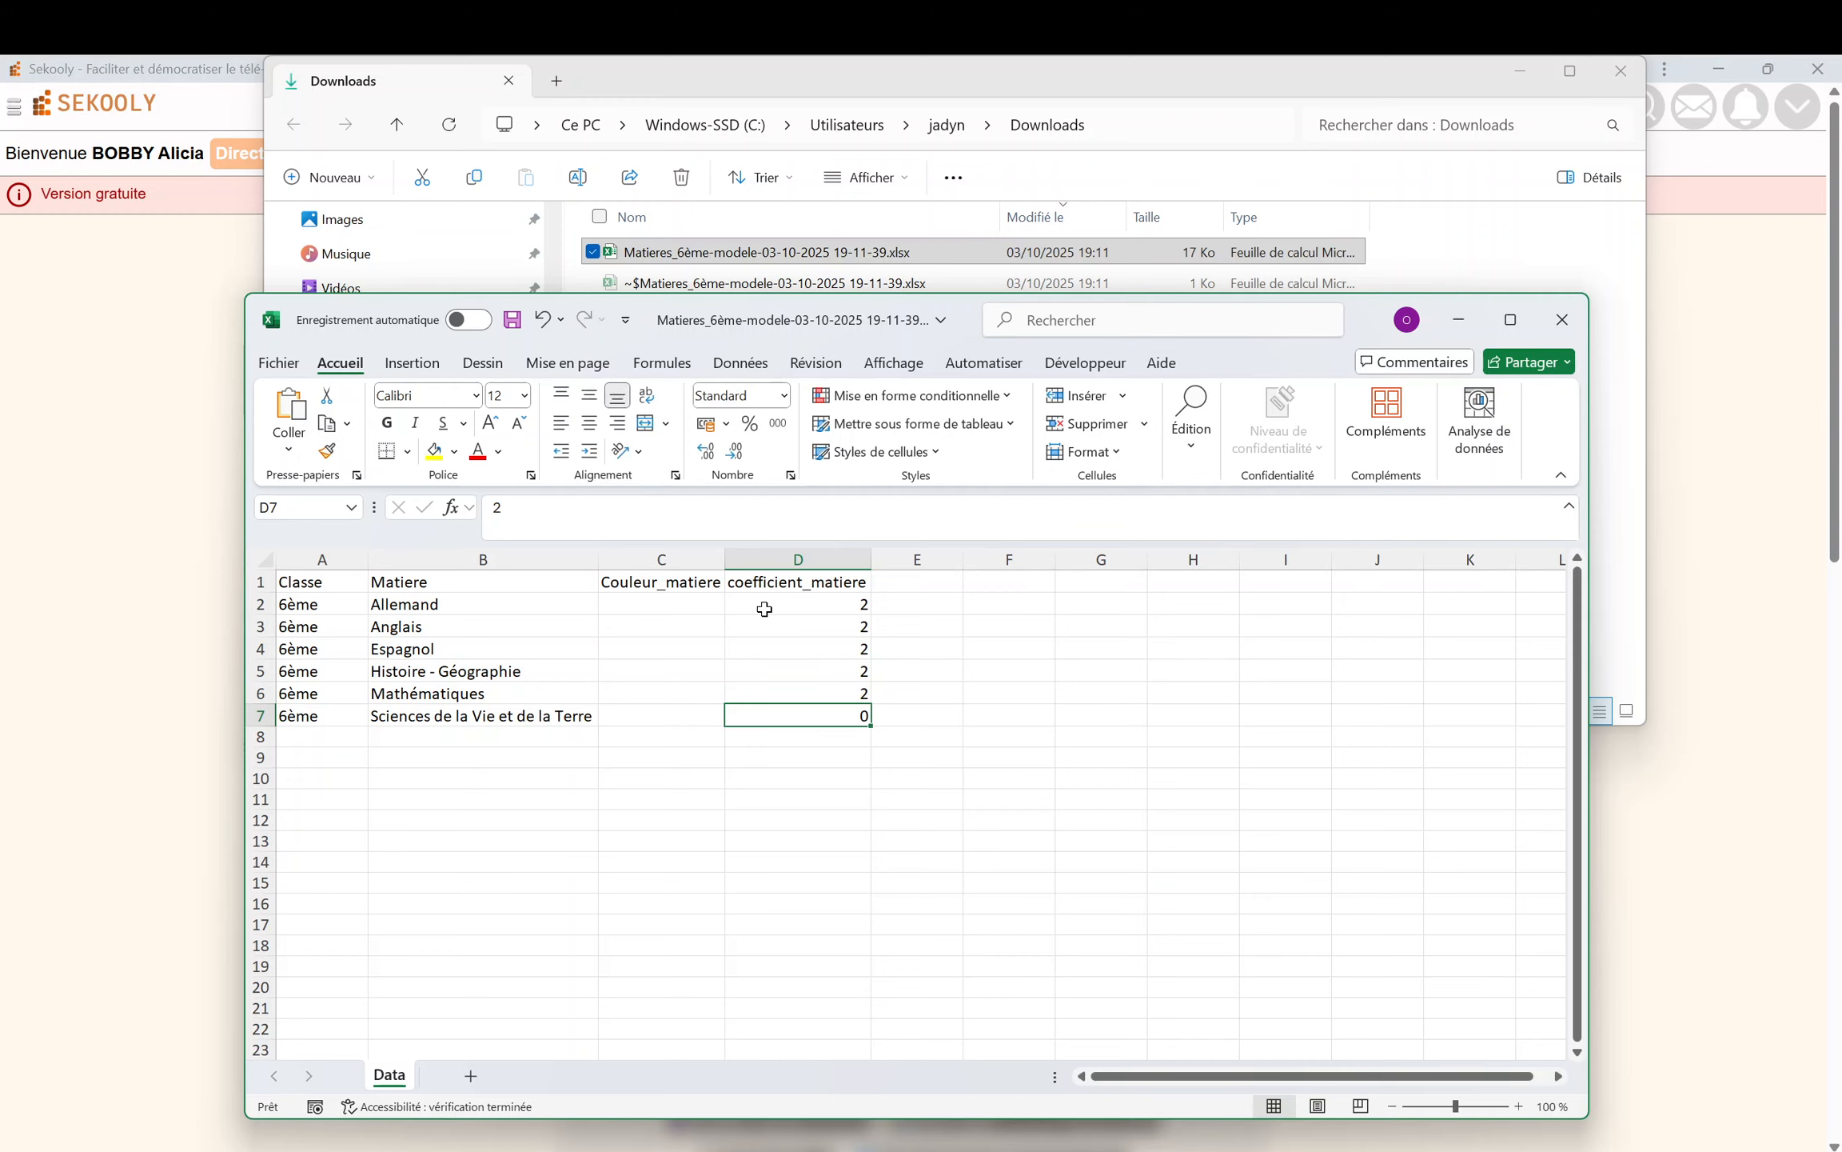
key(ctrl+s)
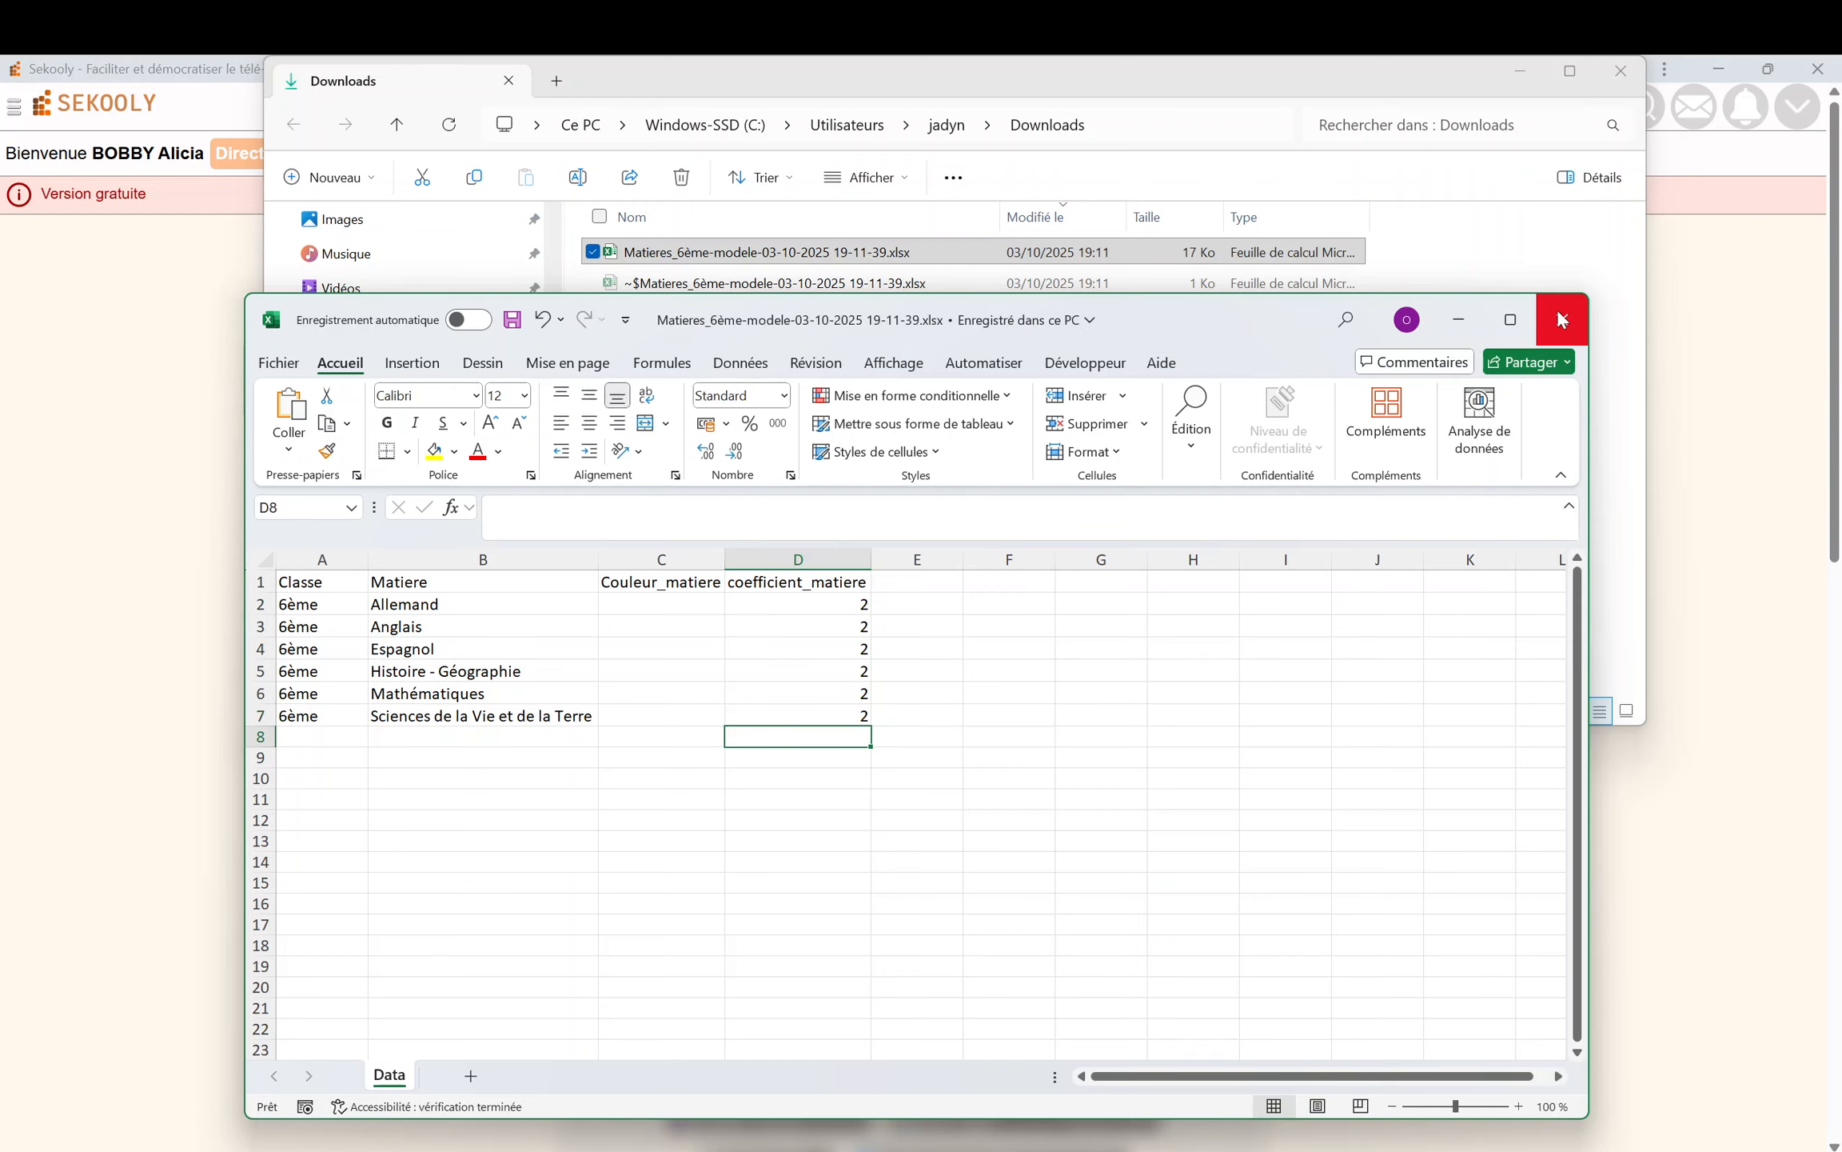
click(1561, 320)
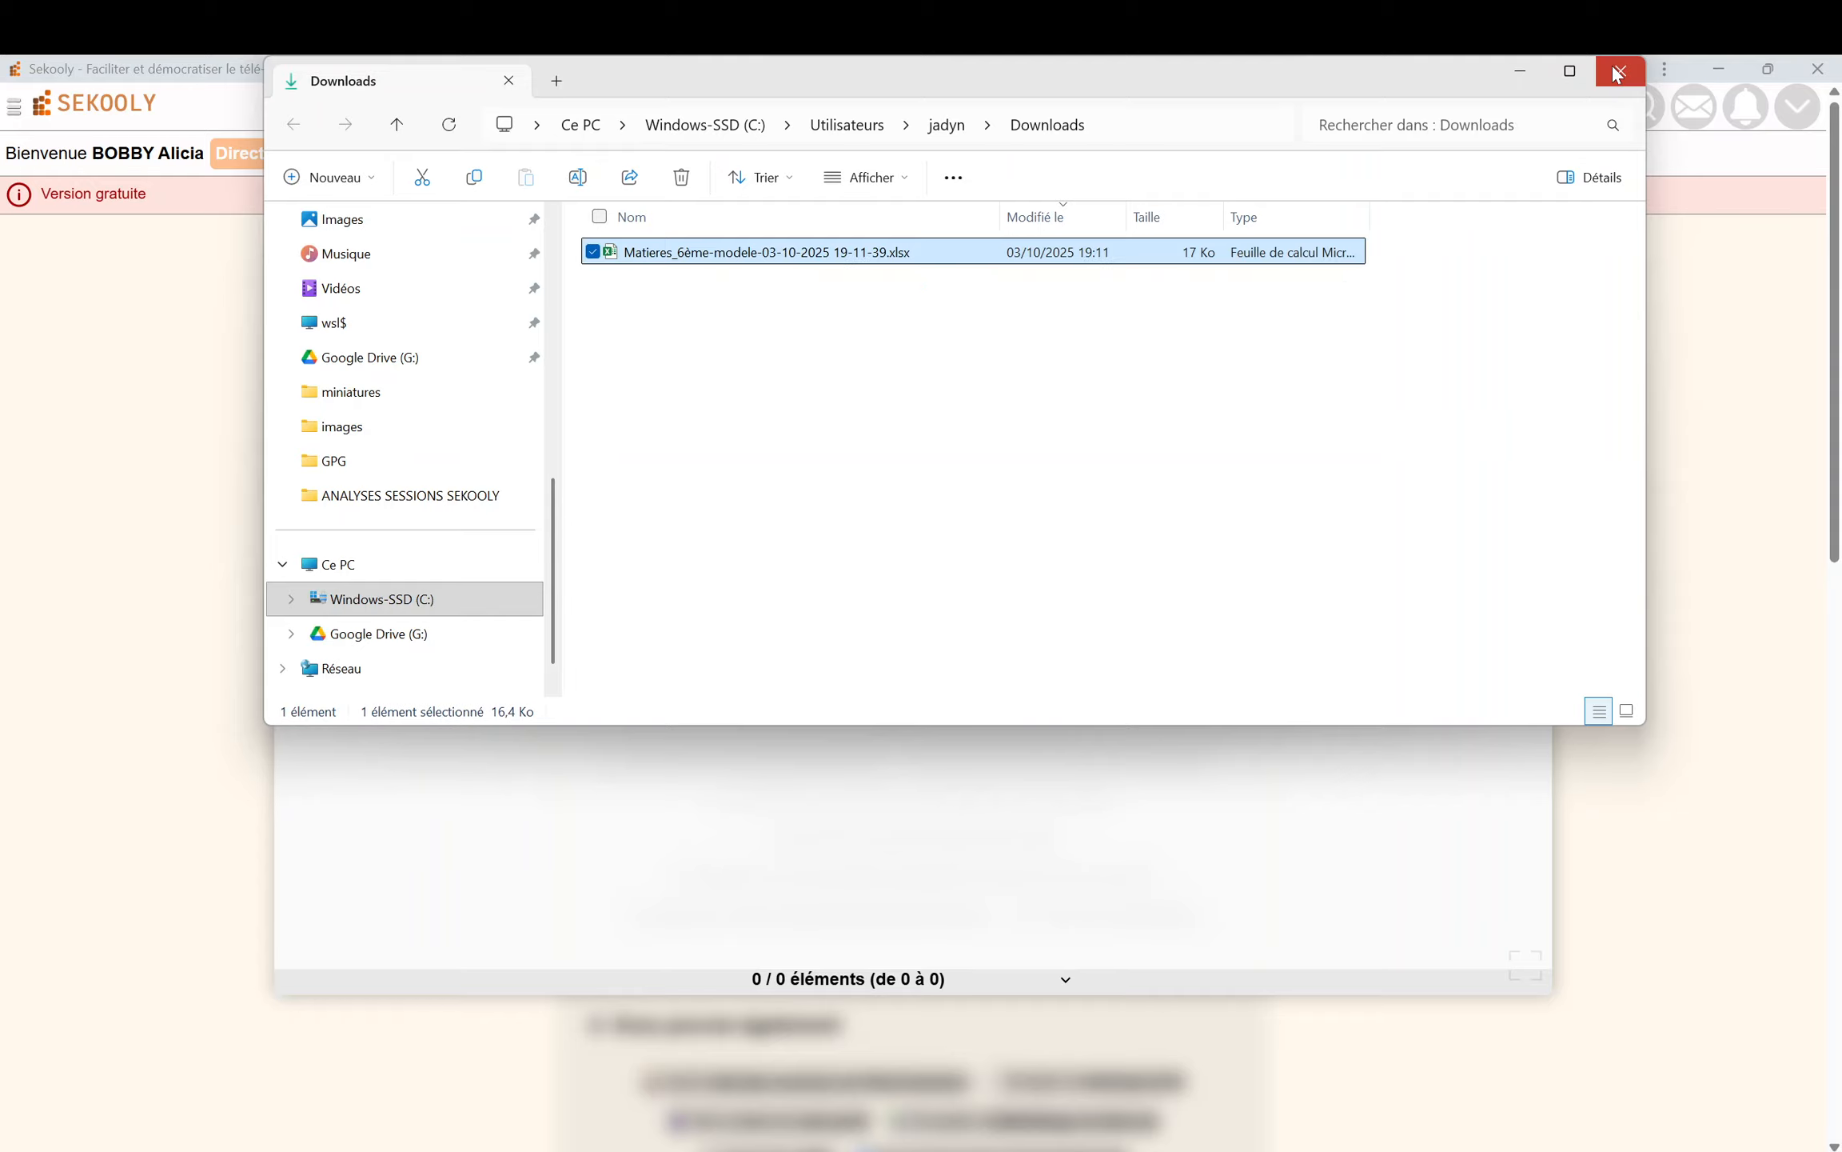
click(1617, 70)
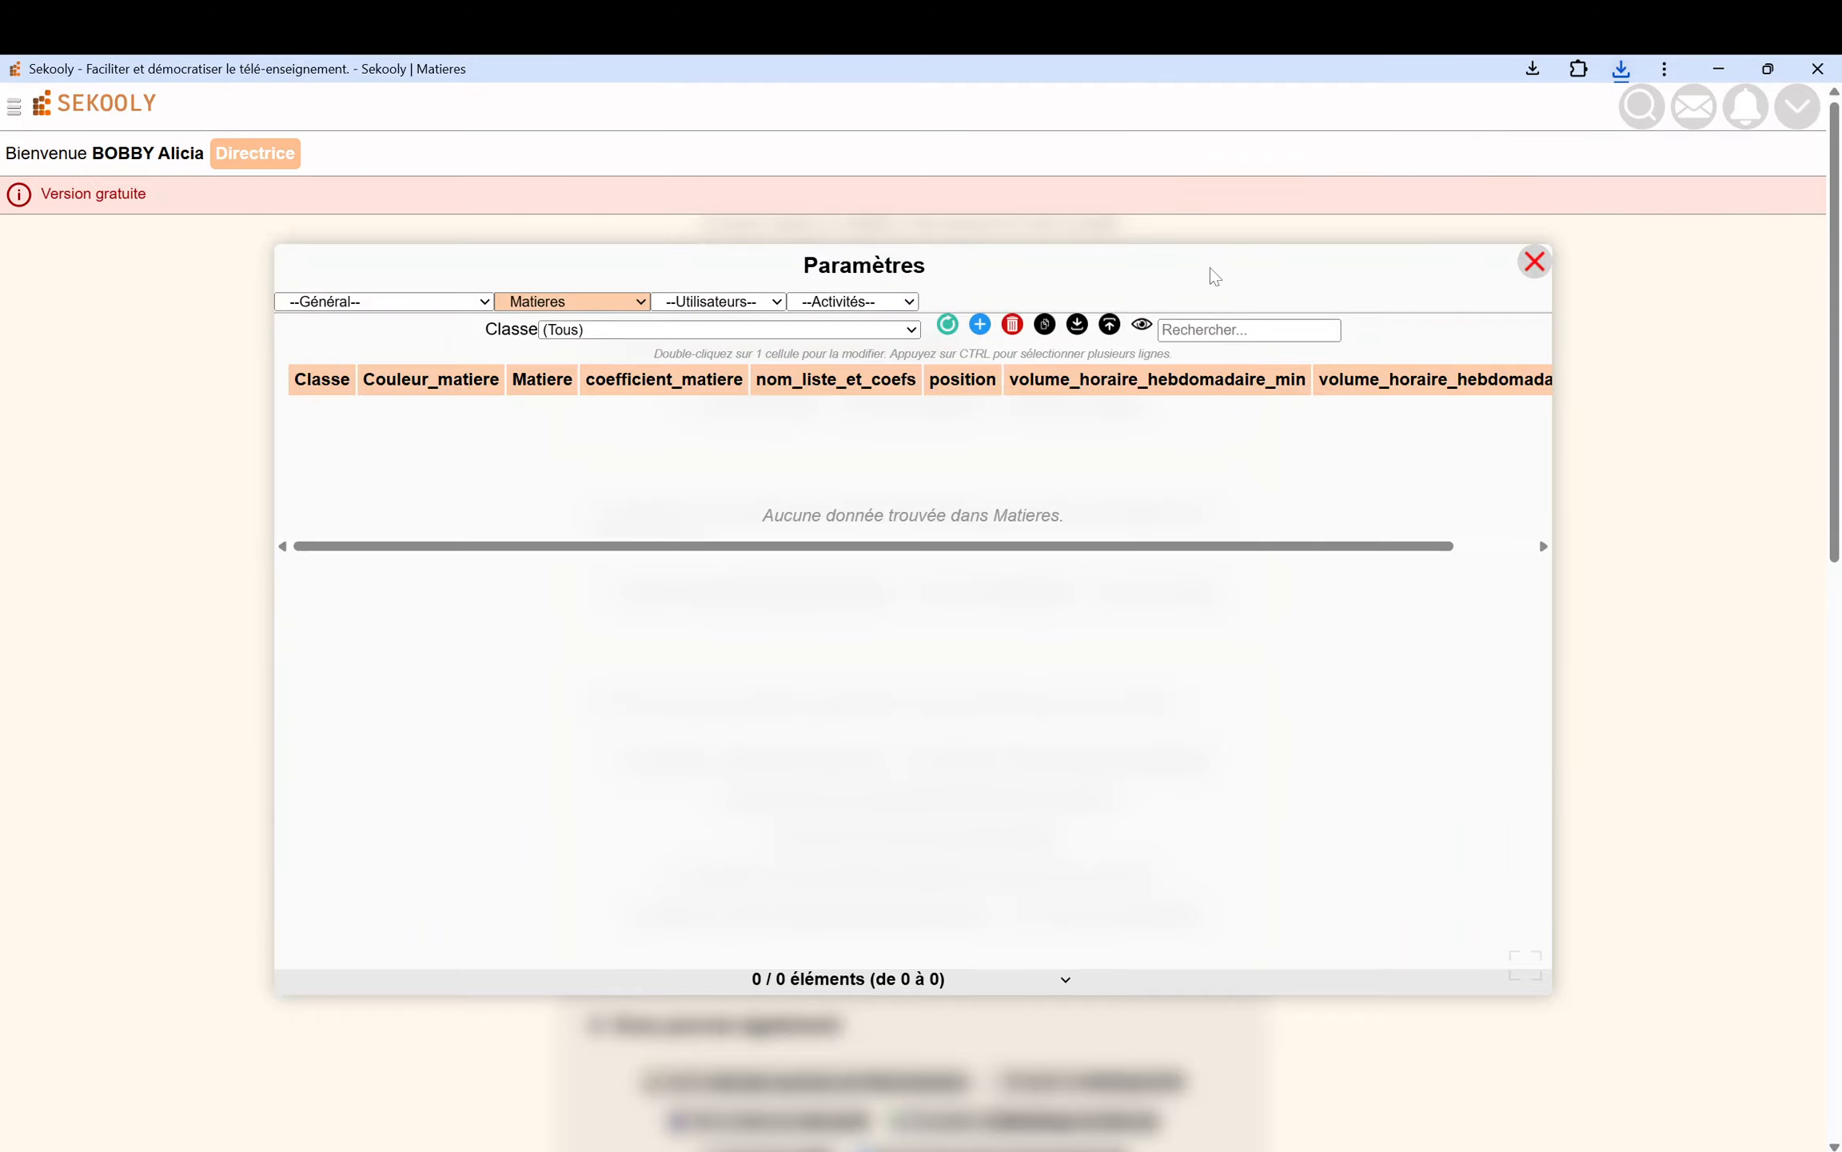
click(1111, 326)
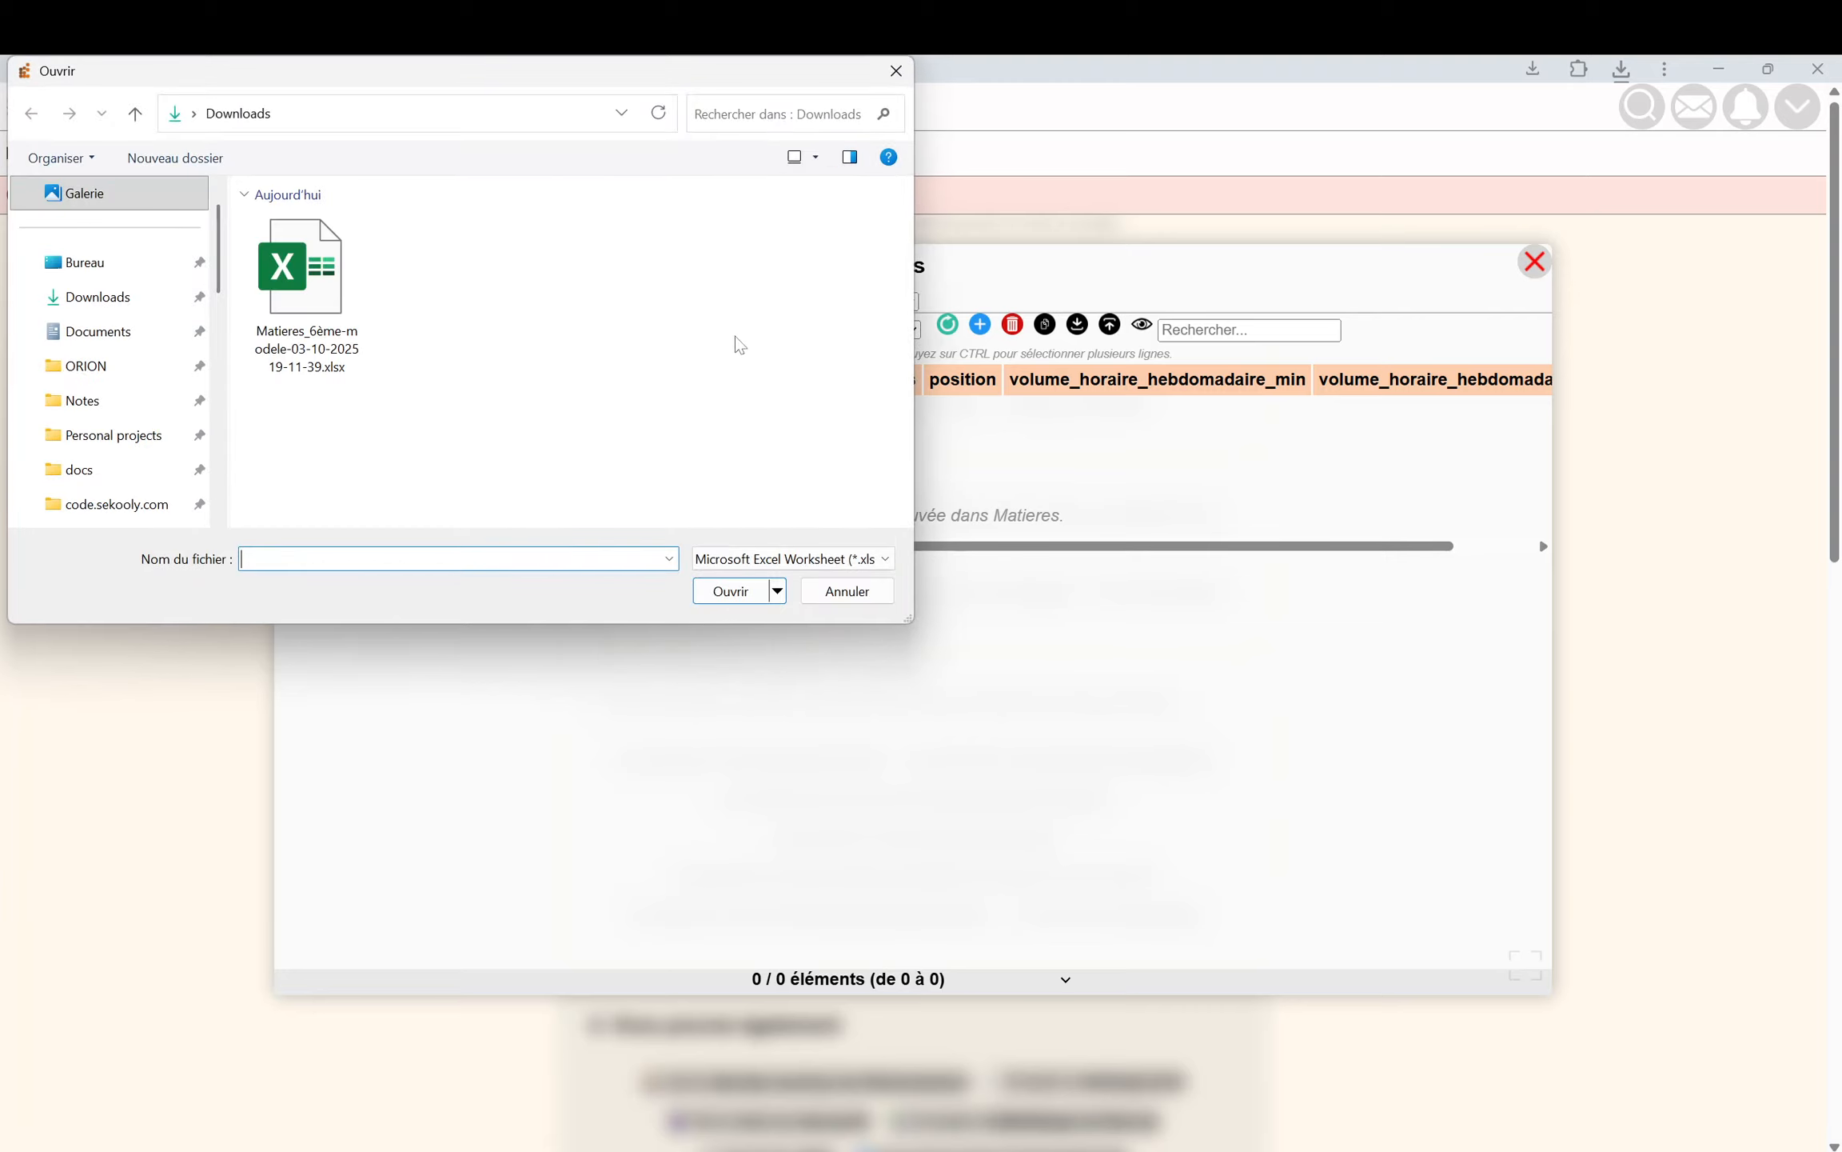
double_click(301, 340)
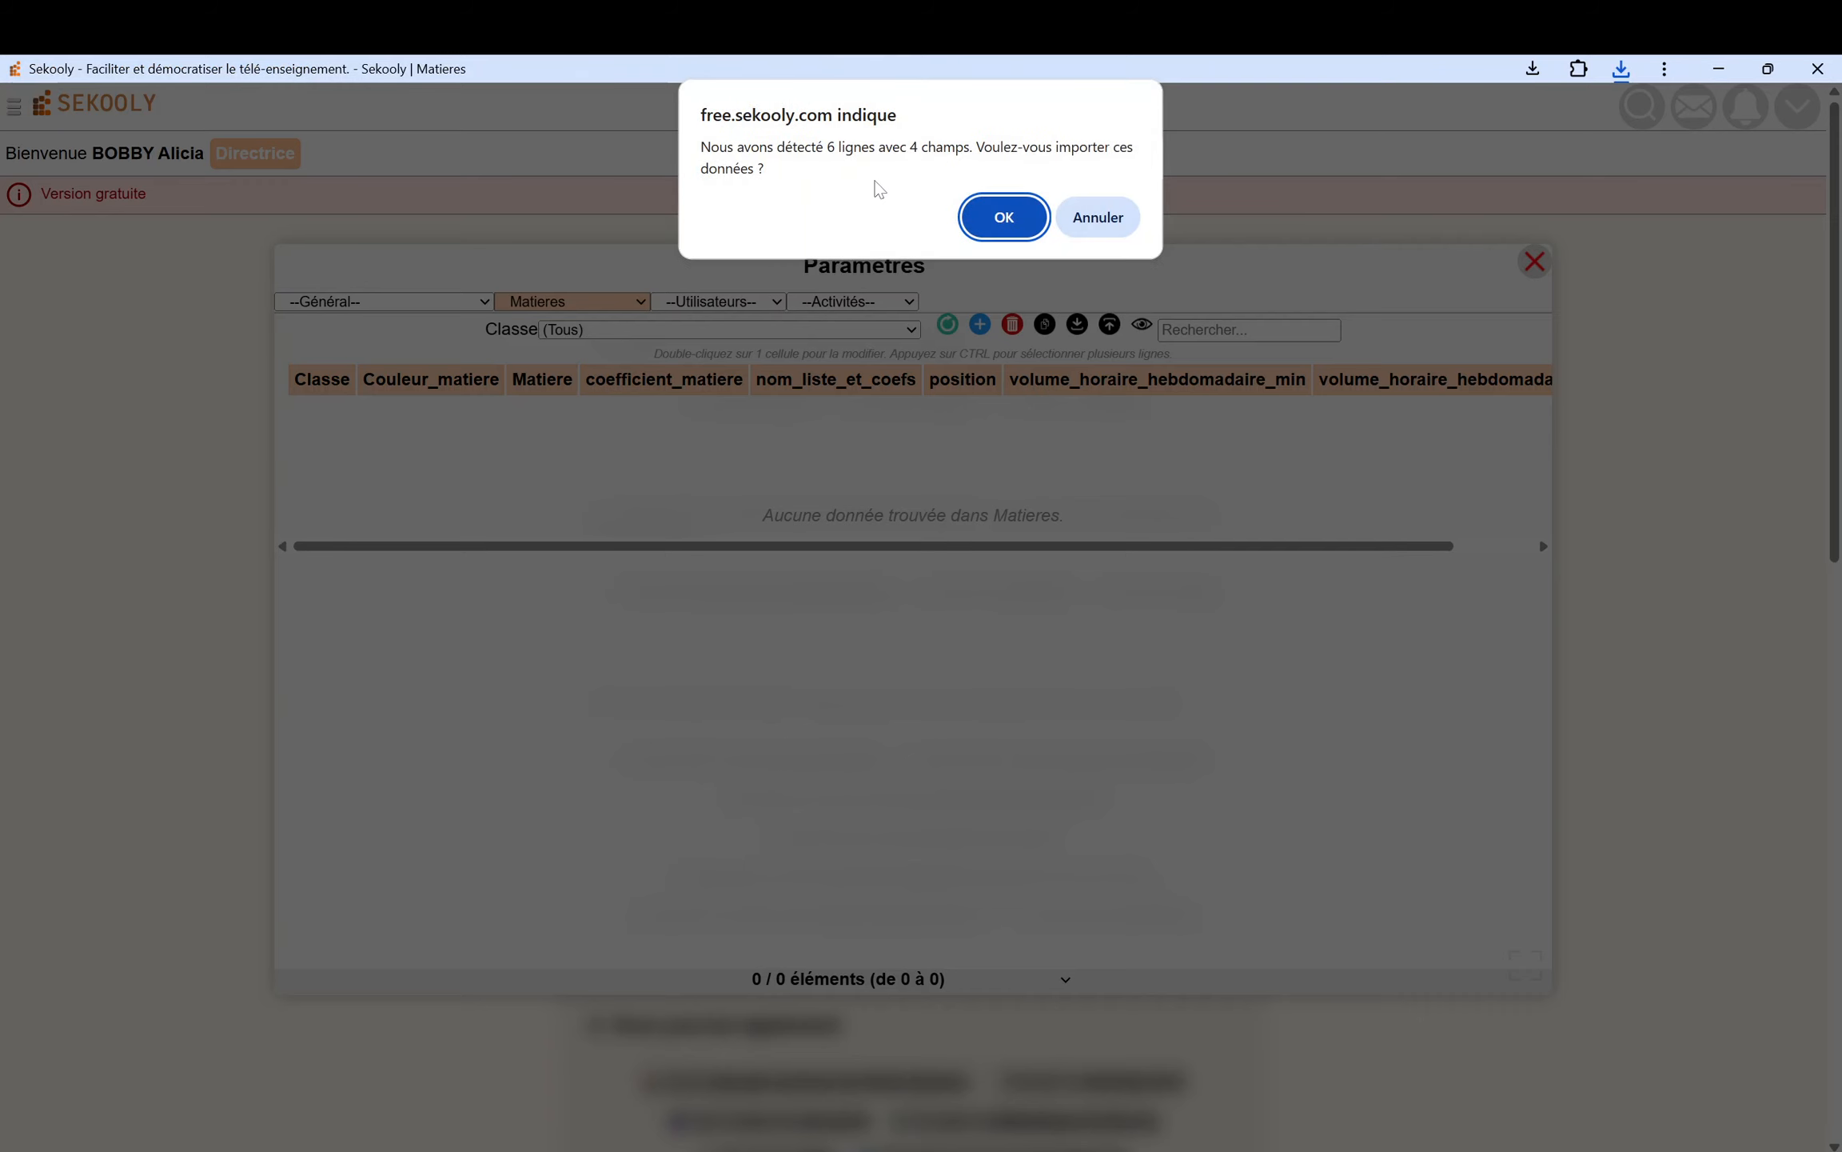
click(1005, 219)
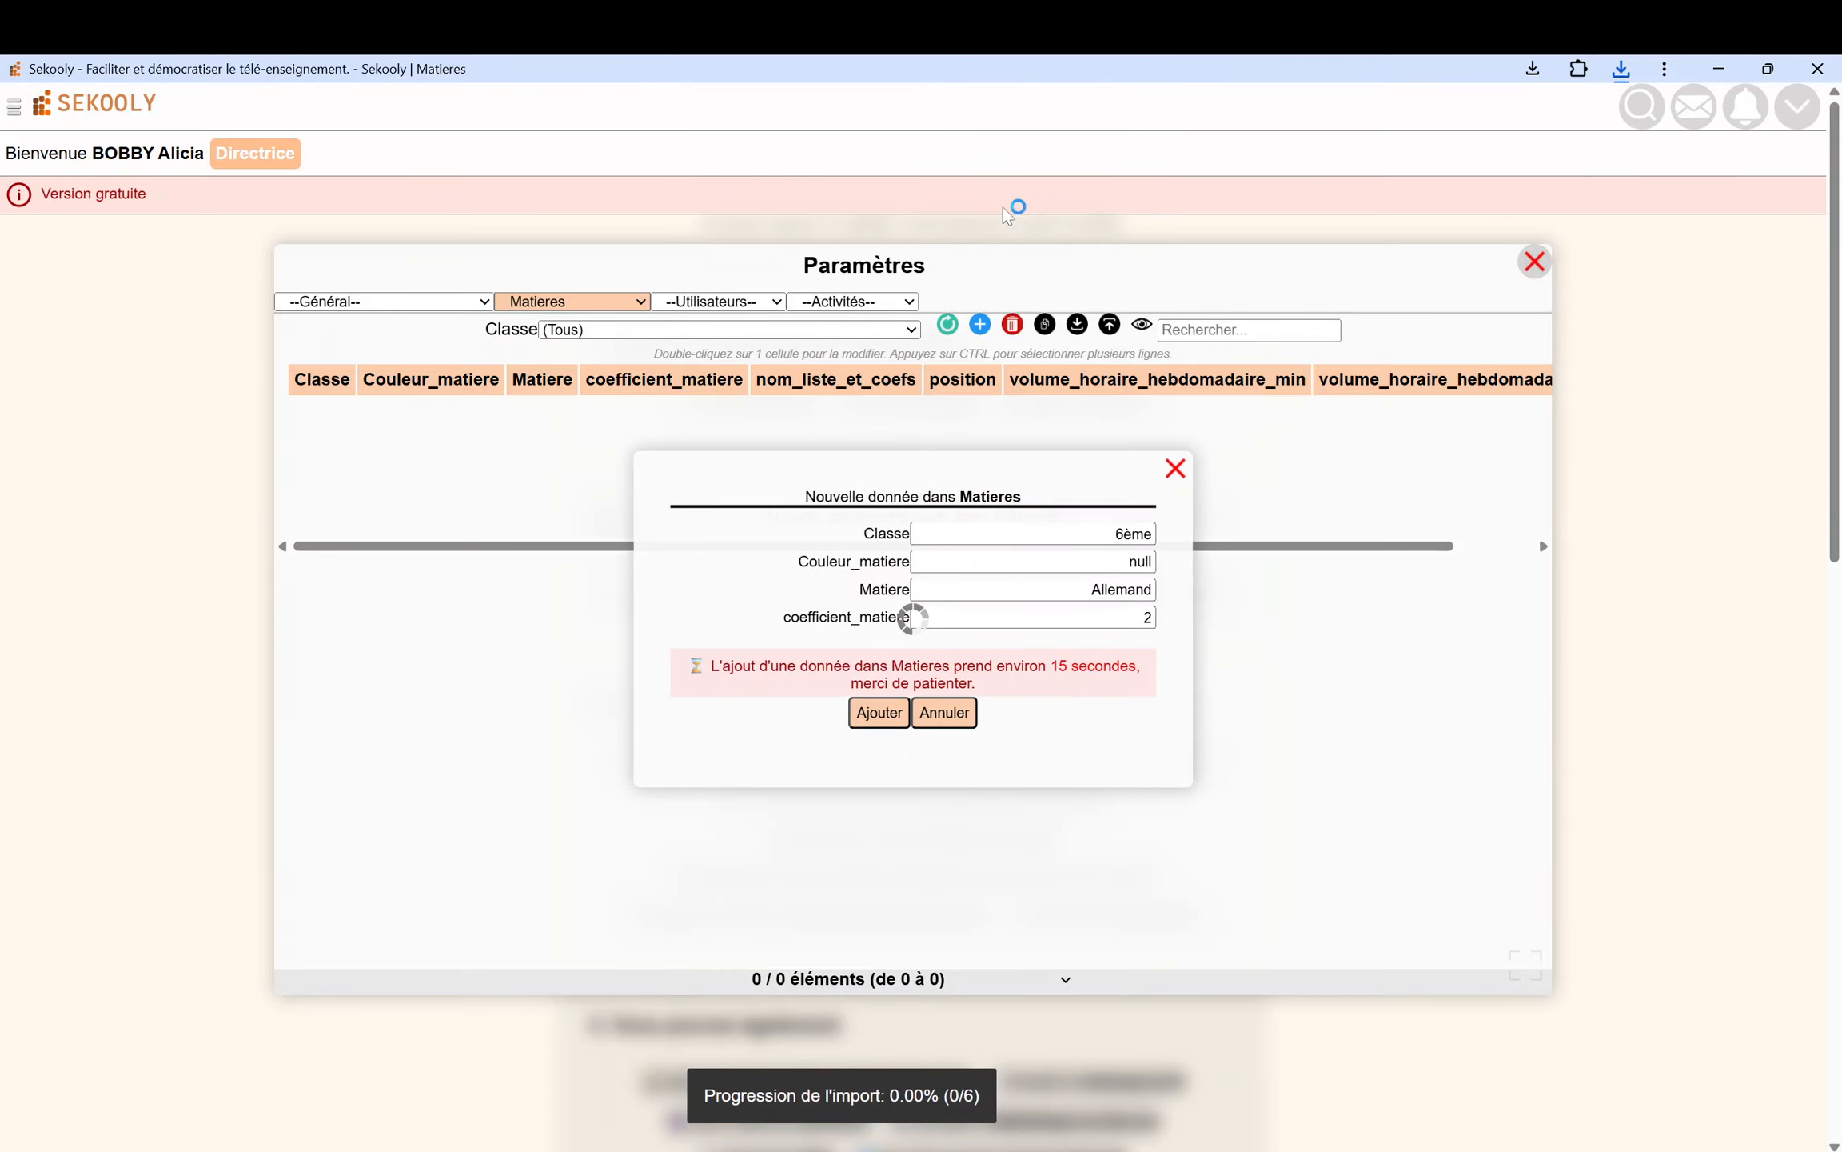